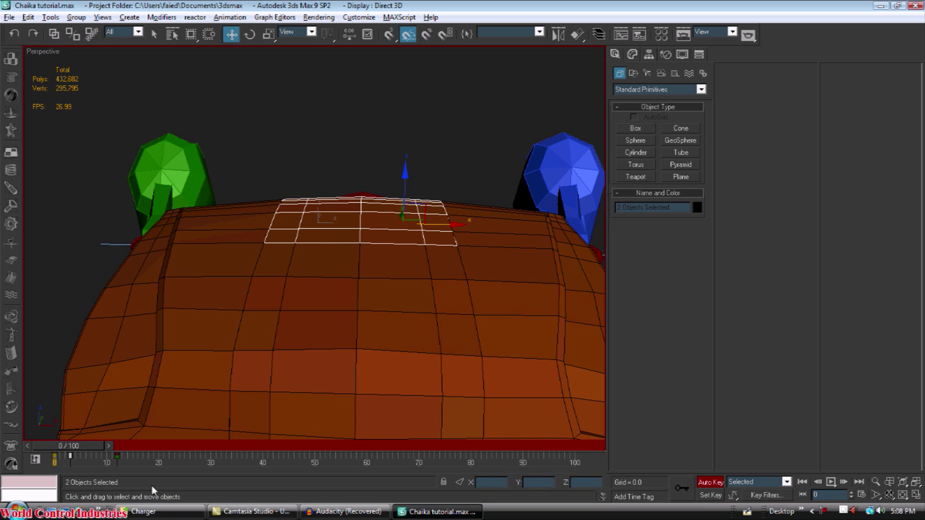
At frame 3, lower both middle hood pieces beside the base of the head and move them apart sideways
{"action": "left_click_drag", "start_coordinate": [79, 449], "coordinate": [94, 449]}
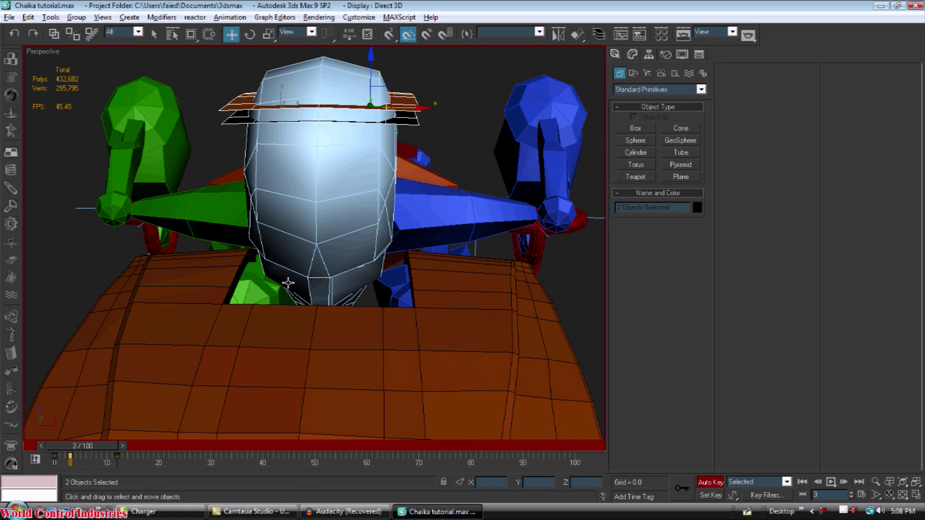
{"action": "left_click_drag", "start_coordinate": [370, 62], "coordinate": [399, 255]}
{"action": "left_click", "coordinate": [392, 271]}
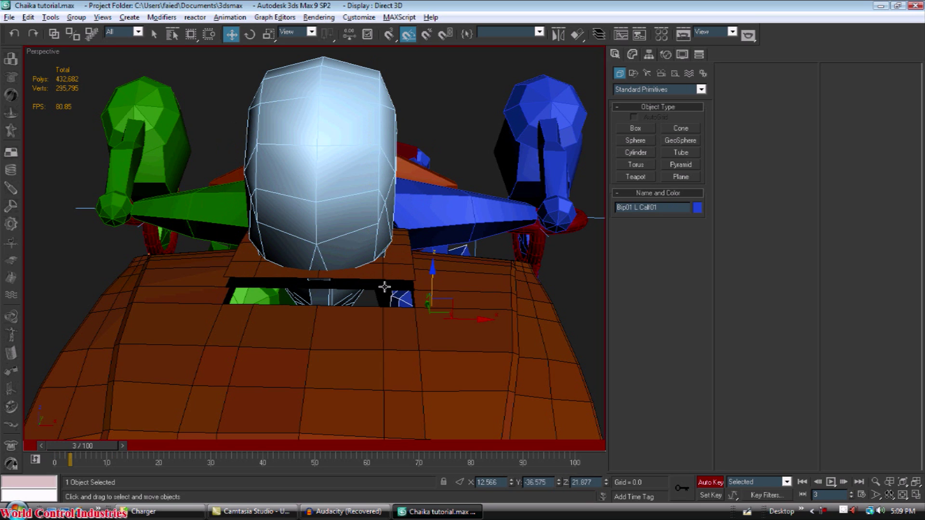
{"action": "left_click_drag", "start_coordinate": [400, 258], "coordinate": [452, 255]}
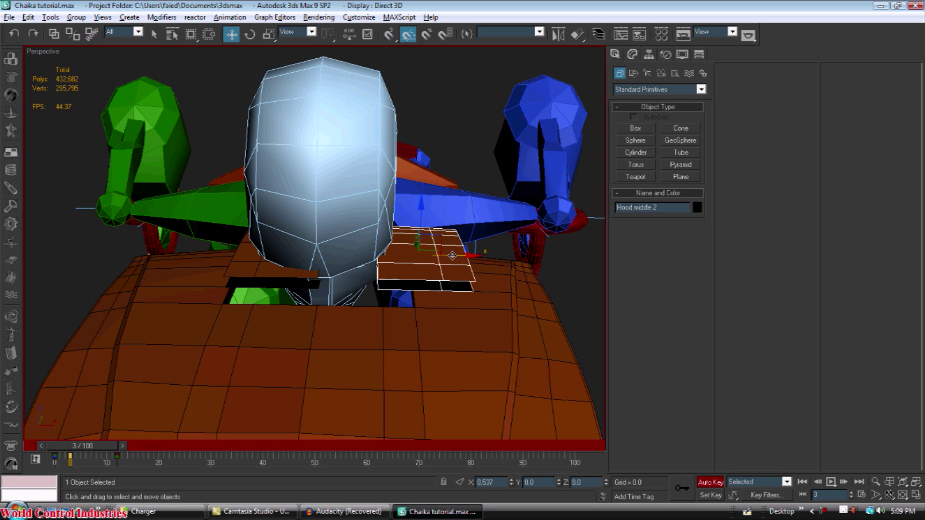
{"action": "left_click", "coordinate": [262, 269]}
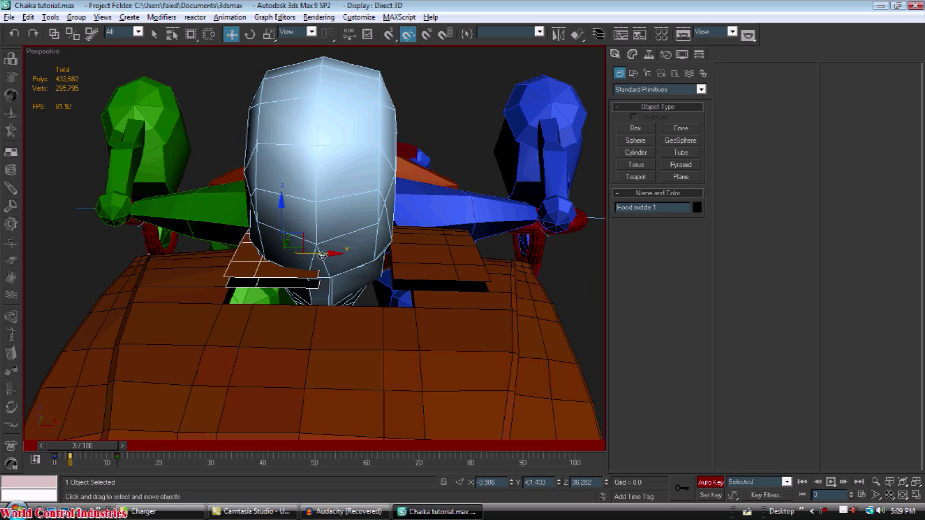
{"action": "left_click_drag", "start_coordinate": [322, 256], "coordinate": [241, 256]}
Rotate Hood middle 1 and Hood middle 2 in opposite directions at frame 3 so their front ends angle inward around the head
{"action": "middle_click_drag", "start_coordinate": [272, 268], "coordinate": [191, 343], "text": "alt"}
{"action": "key", "text": "e"}
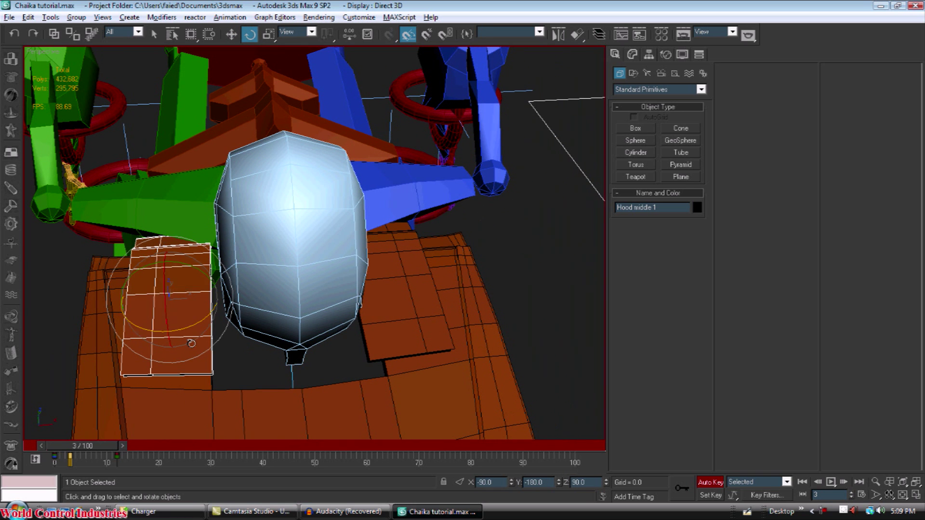
{"action": "left_click_drag", "start_coordinate": [183, 327], "coordinate": [193, 321]}
{"action": "left_click", "coordinate": [394, 339]}
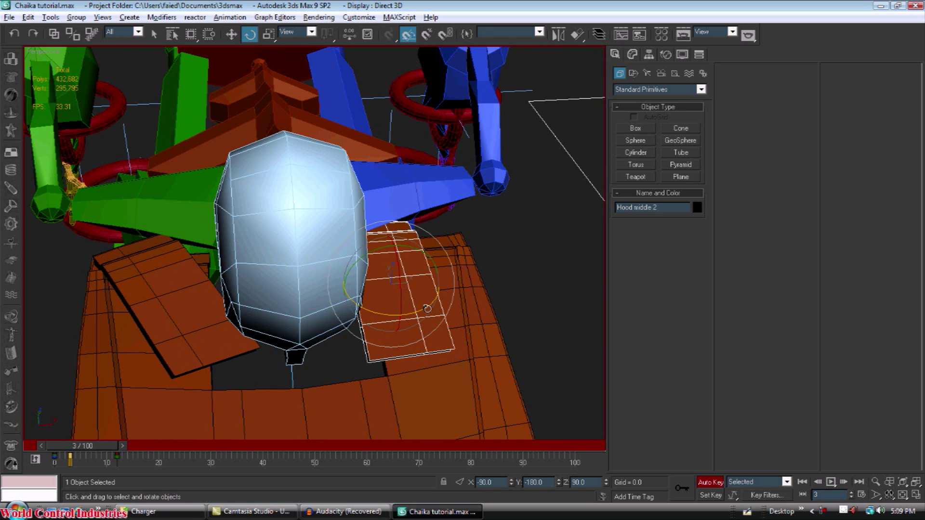
{"action": "left_click_drag", "start_coordinate": [428, 308], "coordinate": [408, 311]}
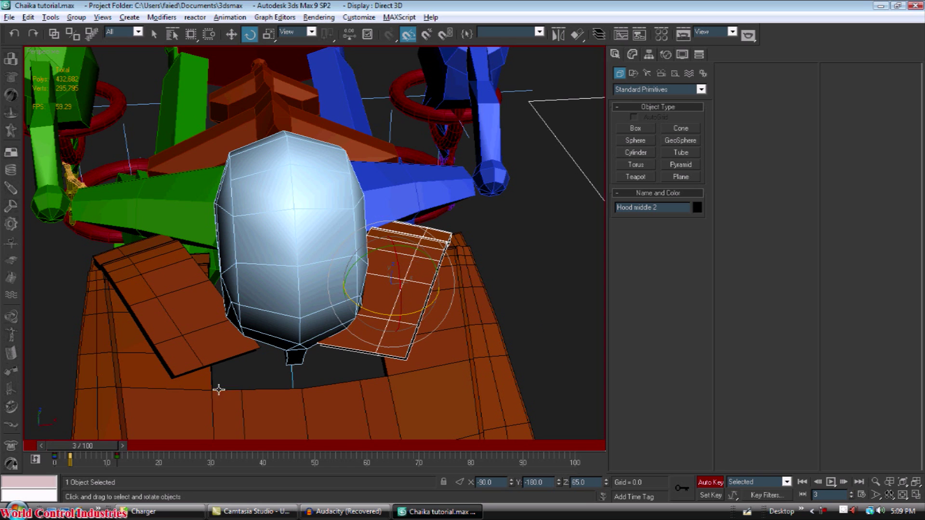
Move the frame 3 keys of Hood middle 1 and Hood middle 2 to frame 6, and deselect the pieces
{"action": "middle_click_drag", "start_coordinate": [219, 389], "coordinate": [169, 395], "text": "alt"}
{"action": "mouse_move", "coordinate": [87, 445]}
{"action": "left_mouse_down"}
{"action": "mouse_move", "coordinate": [70, 441]}
{"action": "mouse_move", "coordinate": [91, 438]}
{"action": "mouse_move", "coordinate": [85, 456]}
{"action": "mouse_move", "coordinate": [69, 444]}
{"action": "mouse_move", "coordinate": [81, 456]}
{"action": "left_mouse_up"}
{"action": "key", "text": "e"}
{"action": "key", "text": "e"}
{"action": "left_click", "coordinate": [233, 295]}
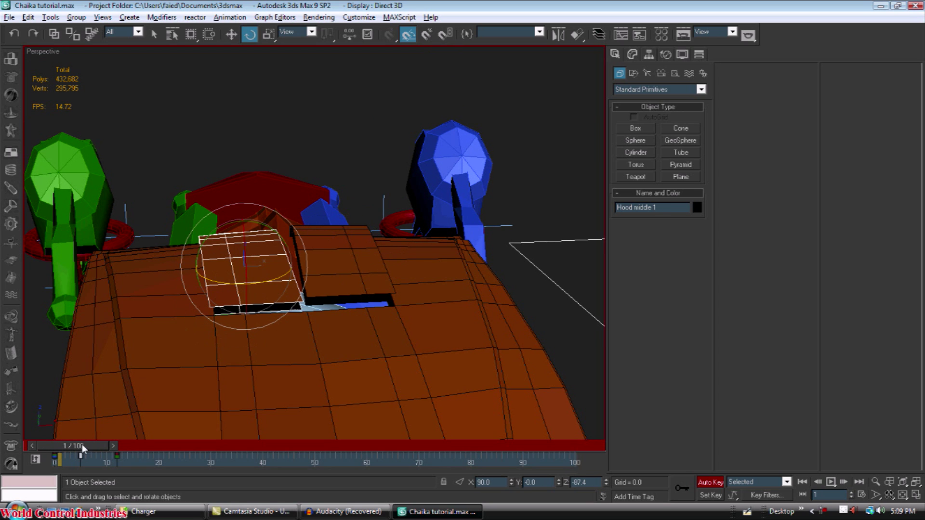
{"action": "left_click", "coordinate": [338, 260]}
{"action": "left_click", "coordinate": [254, 281], "text": "ctrl"}
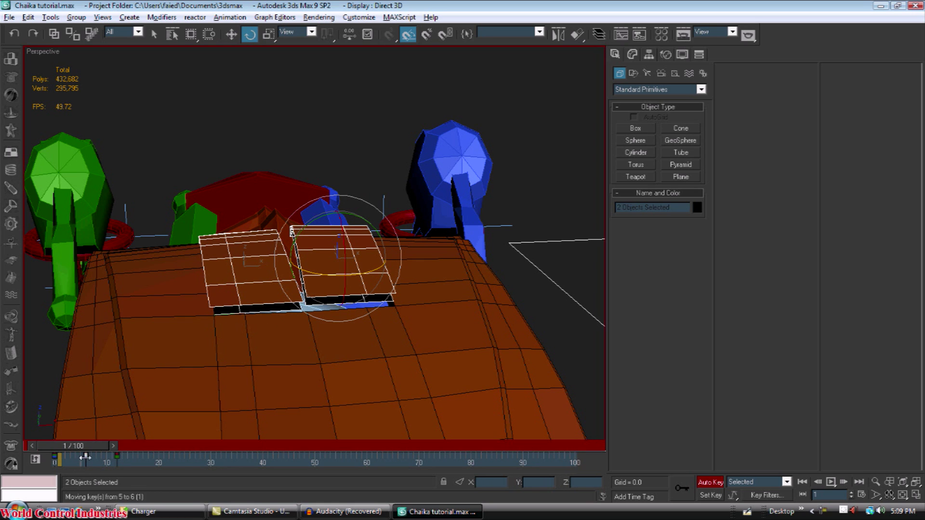
{"action": "left_click_drag", "start_coordinate": [86, 457], "coordinate": [76, 446]}
{"action": "left_click", "coordinate": [342, 142]}
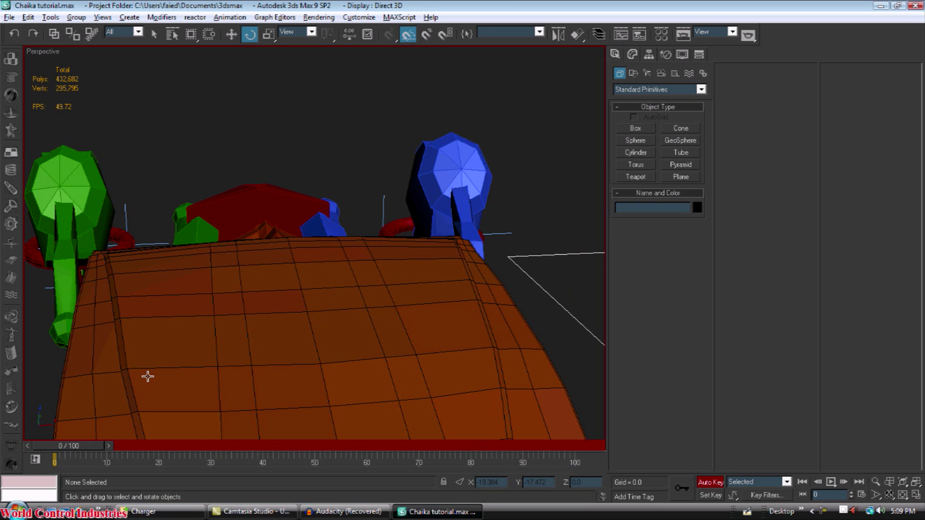
Check the hood transformation between frames 0 and 11 from several angles, return to frame 0, and save the scene
{"action": "middle_click_drag", "start_coordinate": [148, 376], "coordinate": [122, 415], "text": "alt"}
{"action": "left_click_drag", "start_coordinate": [80, 448], "coordinate": [103, 447]}
{"action": "scroll", "coordinate": [211, 313], "scroll_direction": "down", "scroll_amount": 5}
{"action": "middle_click_drag", "start_coordinate": [211, 314], "coordinate": [194, 438], "text": "alt"}
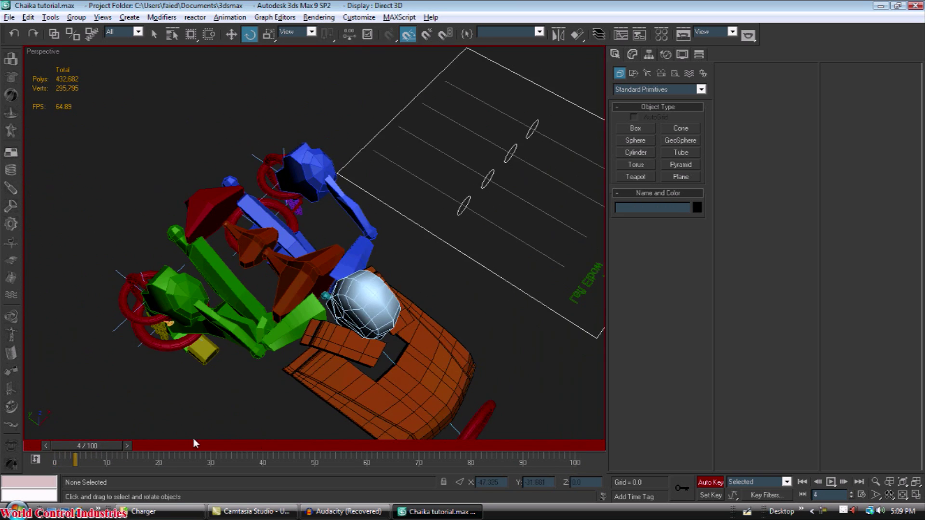
{"action": "left_click_drag", "start_coordinate": [94, 448], "coordinate": [129, 445]}
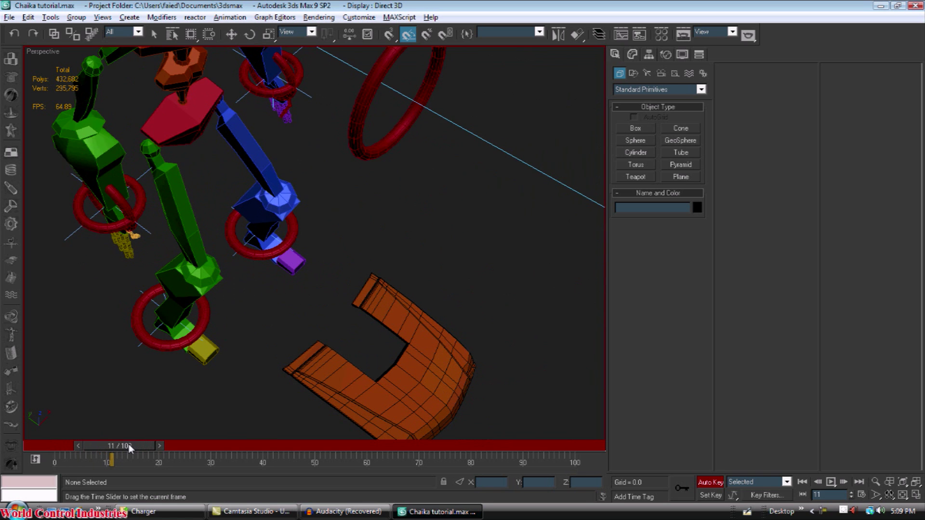
{"action": "middle_click_drag", "start_coordinate": [221, 236], "coordinate": [209, 325]}
{"action": "left_click_drag", "start_coordinate": [131, 449], "coordinate": [63, 441]}
{"action": "middle_click_drag", "start_coordinate": [345, 377], "coordinate": [244, 378], "text": "alt"}
{"action": "middle_click_drag", "start_coordinate": [354, 308], "coordinate": [336, 281]}
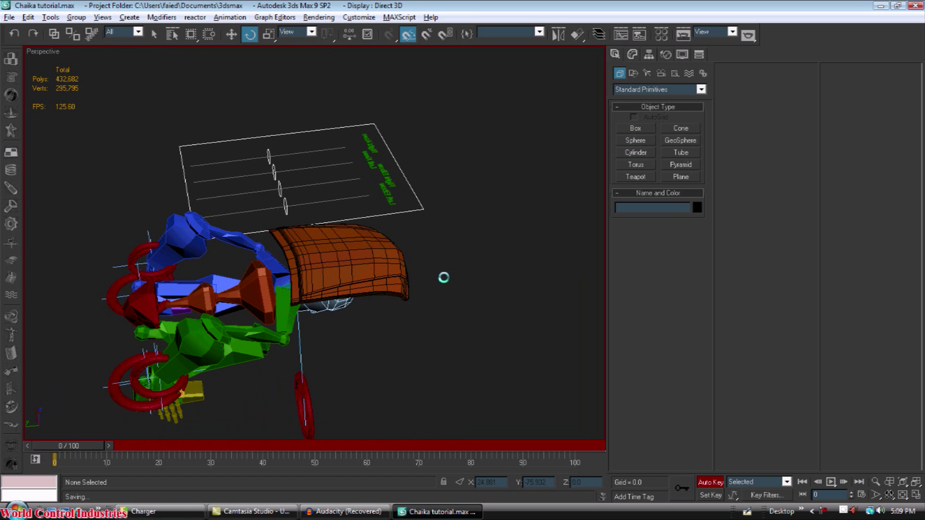
Link Hood side 1 and Hood side 2 to the robot's upper chest bone at frame 0
{"action": "middle_click_drag", "start_coordinate": [463, 279], "coordinate": [322, 255], "text": "alt"}
{"action": "scroll", "coordinate": [205, 224], "scroll_direction": "up", "scroll_amount": 4}
{"action": "left_click", "coordinate": [164, 219]}
{"action": "left_click", "coordinate": [202, 233]}
{"action": "left_click", "coordinate": [121, 262]}
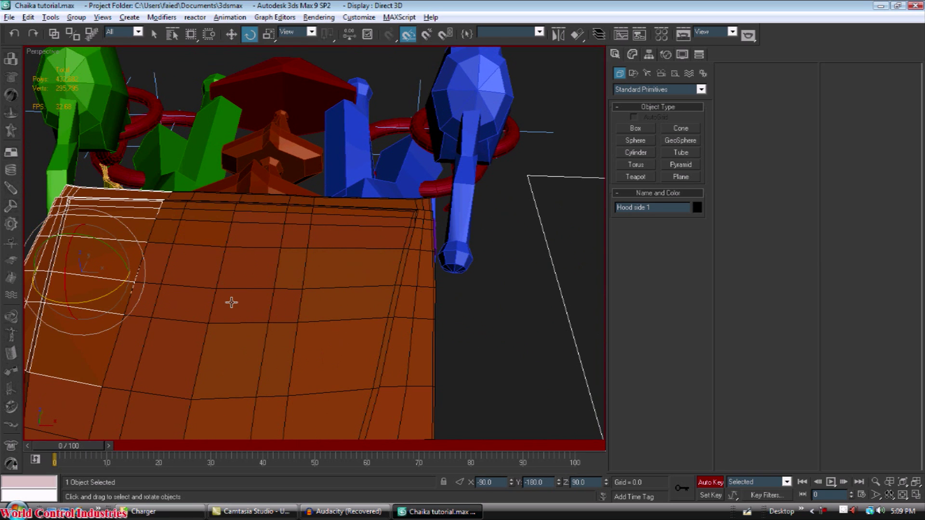
{"action": "middle_click_drag", "start_coordinate": [231, 302], "coordinate": [355, 196], "text": "alt"}
{"action": "left_click", "coordinate": [332, 271]}
{"action": "left_click", "coordinate": [355, 194], "text": "ctrl"}
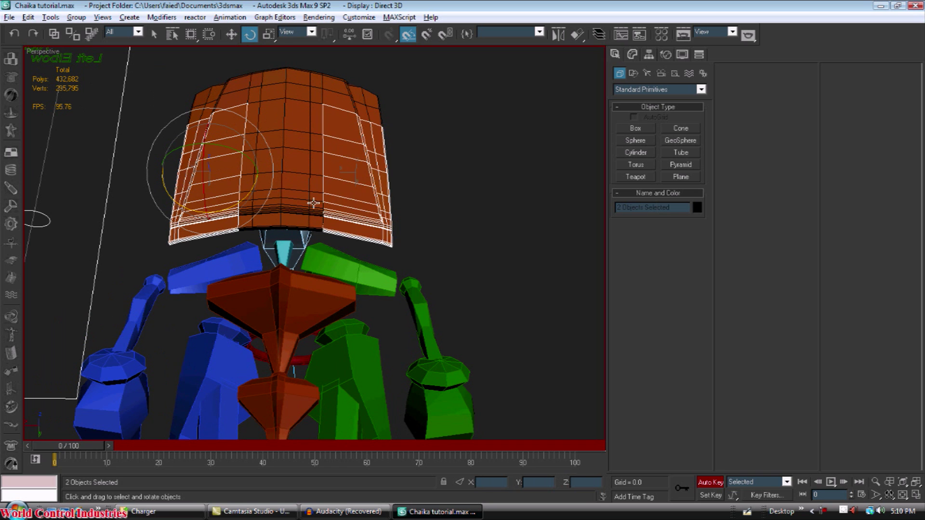
{"action": "middle_click_drag", "start_coordinate": [295, 229], "coordinate": [42, 9], "text": "alt"}
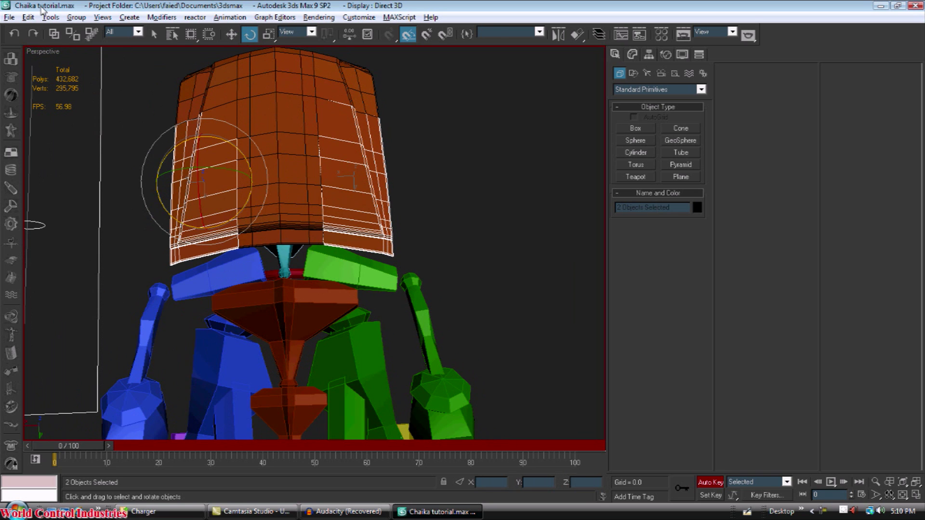
{"action": "left_click", "coordinate": [56, 38]}
{"action": "middle_click_drag", "start_coordinate": [200, 176], "coordinate": [195, 103]}
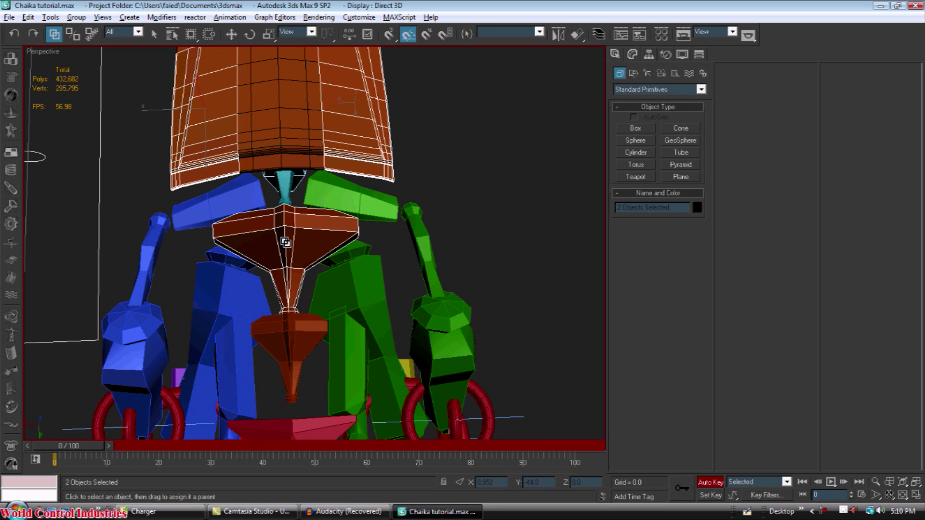
At frame 12, move both side hood pieces onto the robot's upper back, behind the middle hood pieces and shoulders
{"action": "scroll", "coordinate": [287, 235], "scroll_direction": "down", "scroll_amount": 5}
{"action": "middle_click_drag", "start_coordinate": [284, 238], "coordinate": [324, 287], "text": "alt"}
{"action": "scroll", "coordinate": [320, 262], "scroll_direction": "up", "scroll_amount": 2}
{"action": "left_click_drag", "start_coordinate": [90, 441], "coordinate": [141, 425]}
{"action": "middle_click_drag", "start_coordinate": [388, 275], "coordinate": [326, 259], "text": "alt"}
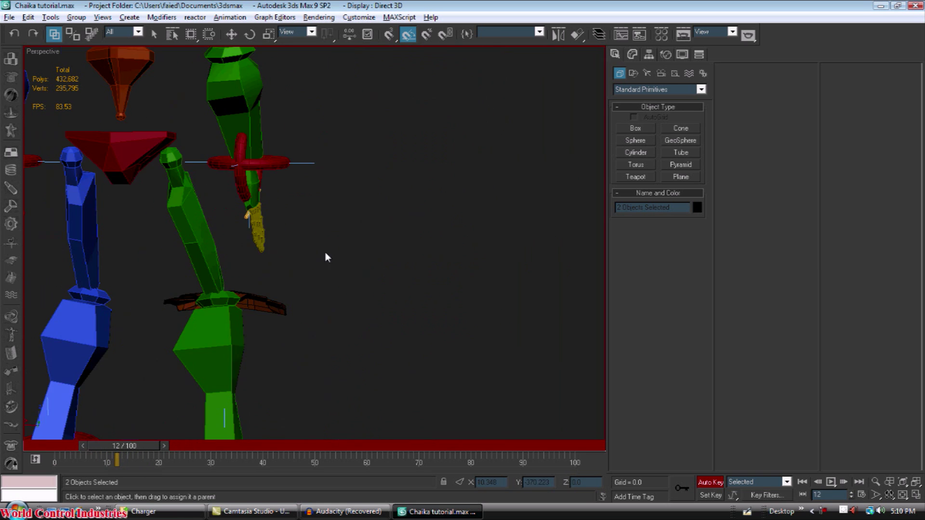
{"action": "middle_click_drag", "start_coordinate": [309, 169], "coordinate": [419, 386]}
{"action": "middle_click_drag", "start_coordinate": [248, 186], "coordinate": [328, 274]}
{"action": "middle_click_drag", "start_coordinate": [327, 273], "coordinate": [337, 236]}
{"action": "middle_click_drag", "start_coordinate": [300, 210], "coordinate": [357, 227], "text": "alt"}
{"action": "middle_click_drag", "start_coordinate": [398, 161], "coordinate": [208, 159], "text": "alt"}
{"action": "left_click_drag", "start_coordinate": [187, 153], "coordinate": [191, 225]}
{"action": "middle_click_drag", "start_coordinate": [193, 228], "coordinate": [376, 222], "text": "alt"}
{"action": "scroll", "coordinate": [251, 224], "scroll_direction": "up", "scroll_amount": 4}
{"action": "scroll", "coordinate": [350, 231], "scroll_direction": "down", "scroll_amount": 2}
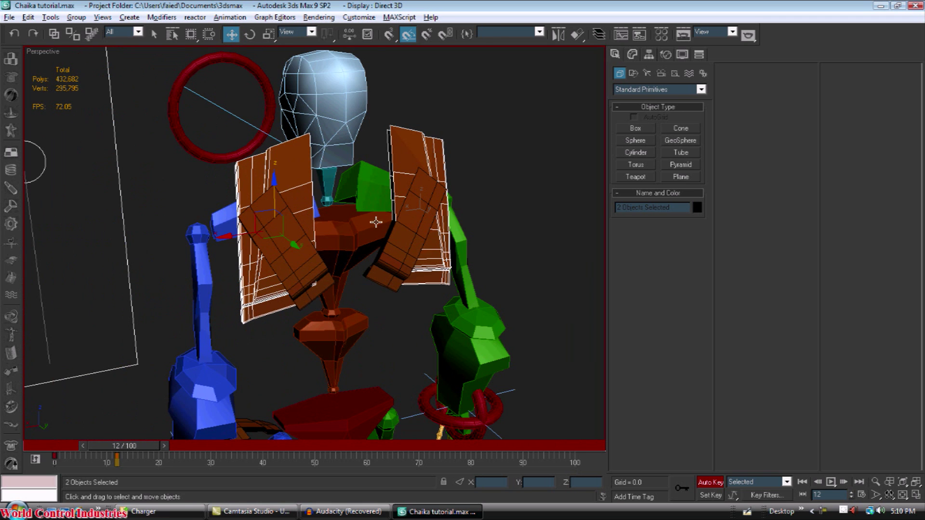
Rotate Hood side 2 by 45 degrees and Hood side 1 the opposite way to align them with the angled middle pieces
{"action": "middle_click_drag", "start_coordinate": [276, 156], "coordinate": [256, 180], "text": "alt"}
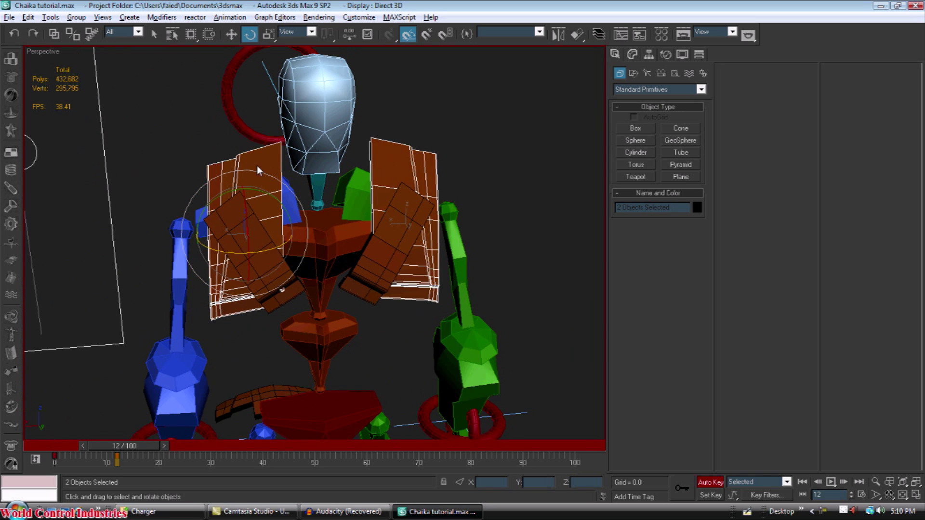
{"action": "left_click", "coordinate": [255, 181]}
{"action": "left_click_drag", "start_coordinate": [273, 207], "coordinate": [250, 192]}
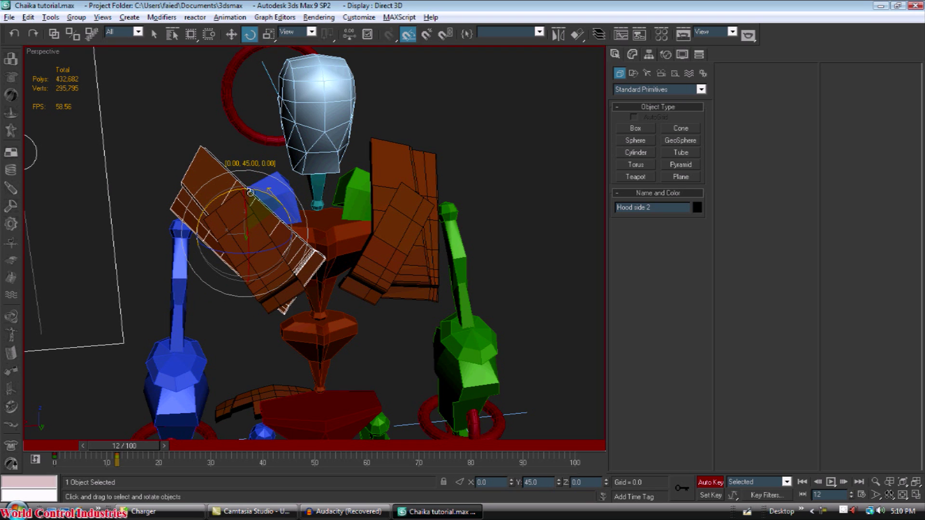
{"action": "left_click", "coordinate": [381, 166]}
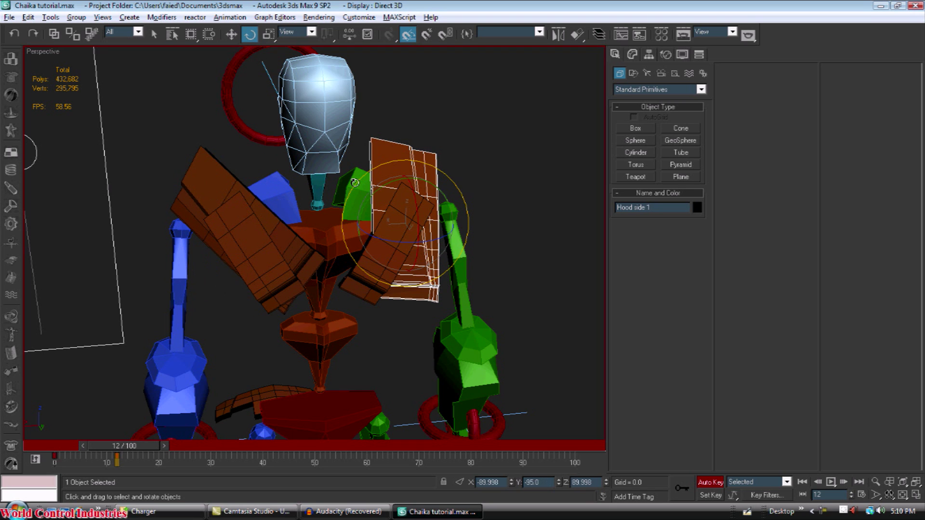
{"action": "left_click_drag", "start_coordinate": [367, 198], "coordinate": [393, 182]}
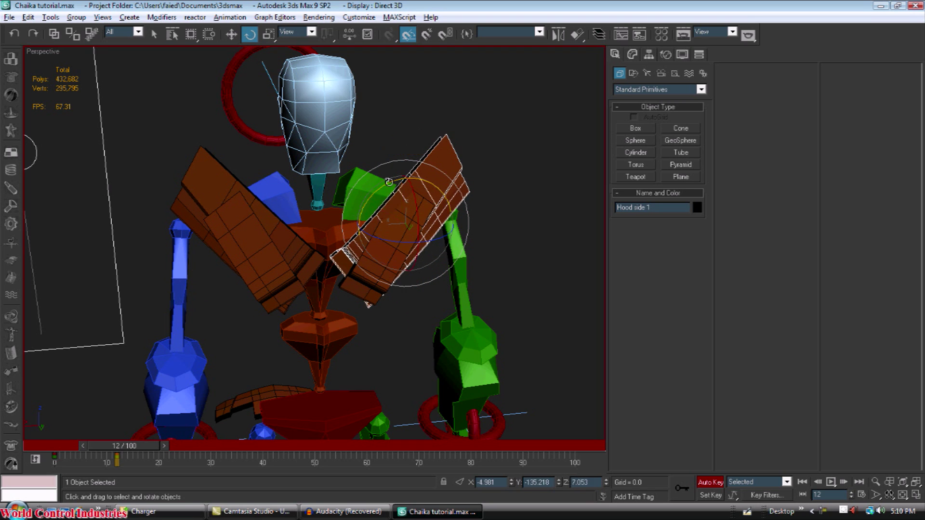
Move both side hood pieces slightly along Y toward the robot's back
{"action": "middle_click_drag", "start_coordinate": [374, 233], "coordinate": [426, 229], "text": "alt"}
{"action": "left_click", "coordinate": [361, 186], "text": "ctrl"}
{"action": "key", "text": "w"}
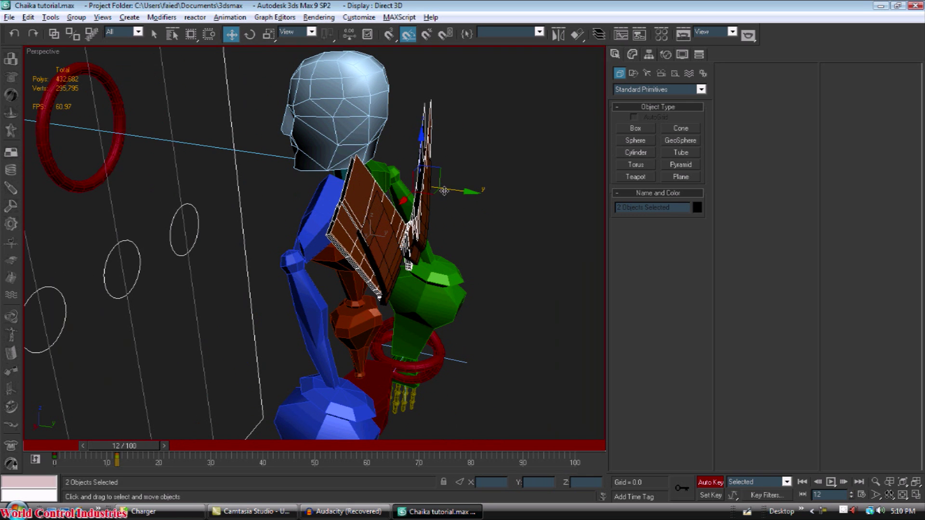
{"action": "left_click_drag", "start_coordinate": [452, 192], "coordinate": [445, 192]}
Lower both middle hood pieces at frame 12 and shift them slightly along Y away from the robot's back
{"action": "left_click", "coordinate": [425, 222]}
{"action": "middle_click_drag", "start_coordinate": [443, 228], "coordinate": [403, 217], "text": "alt"}
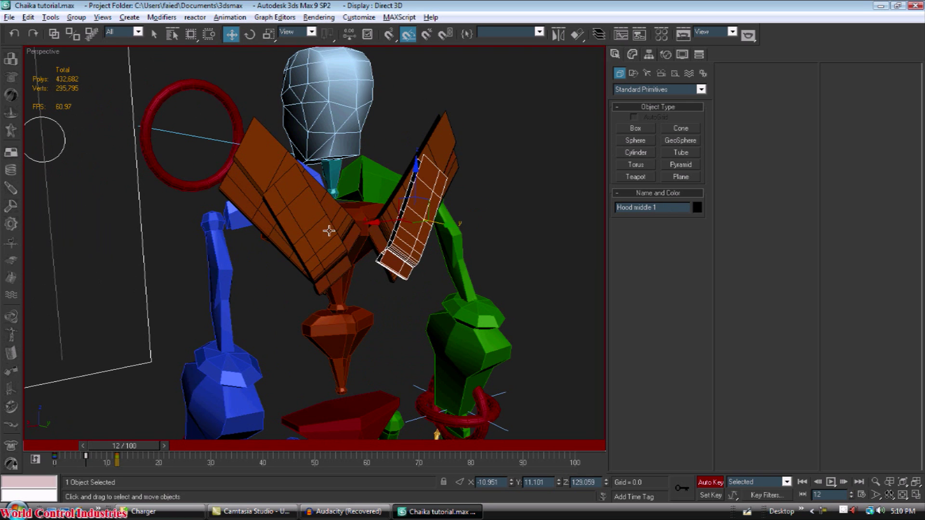
{"action": "left_click", "coordinate": [323, 255], "text": "ctrl"}
{"action": "middle_click_drag", "start_coordinate": [322, 255], "coordinate": [436, 223], "text": "alt"}
{"action": "left_click_drag", "start_coordinate": [423, 177], "coordinate": [423, 203]}
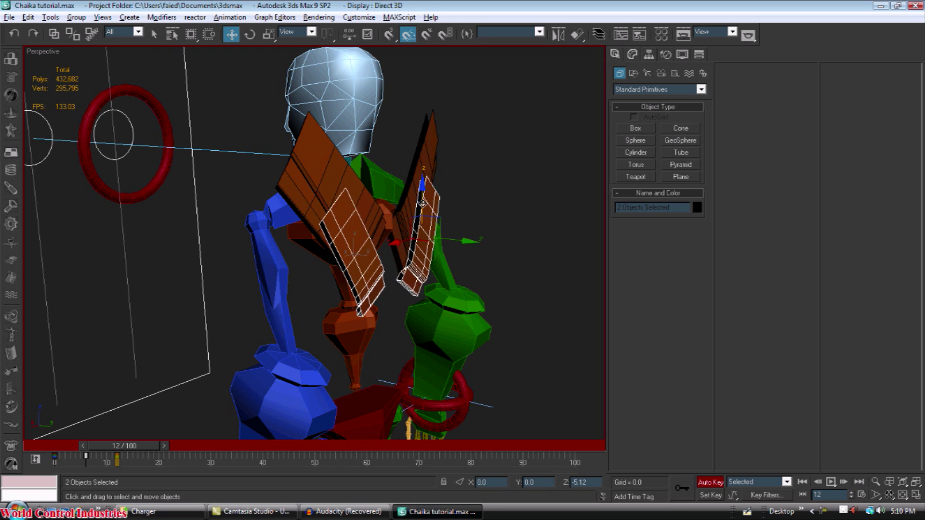
{"action": "left_click", "coordinate": [432, 174]}
{"action": "key", "text": "ctrl+z"}
{"action": "left_click_drag", "start_coordinate": [454, 240], "coordinate": [462, 240]}
Tilt both middle hood pieces slightly at frame 12, nudge them along Y toward the side pieces, and clear the selection
{"action": "middle_click_drag", "start_coordinate": [462, 240], "coordinate": [311, 283], "text": "alt"}
{"action": "key", "text": "e"}
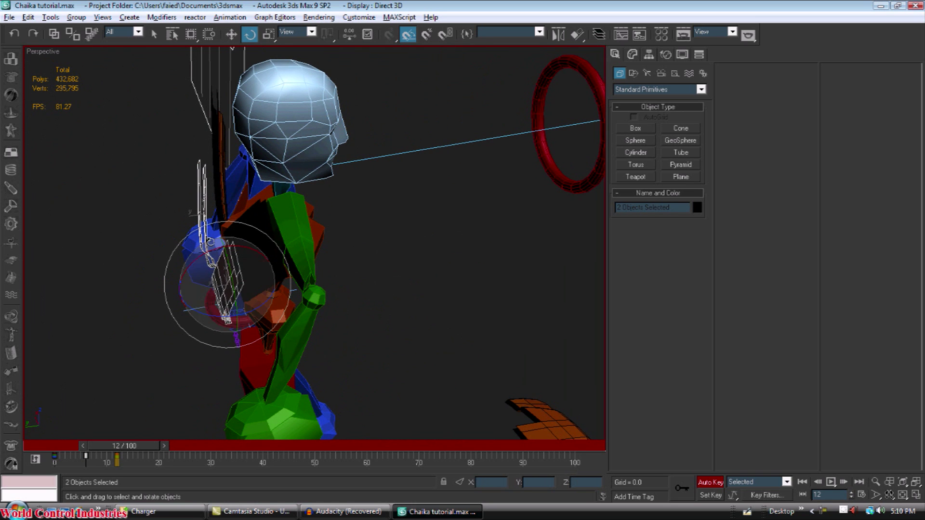
{"action": "left_click_drag", "start_coordinate": [212, 252], "coordinate": [202, 261]}
{"action": "middle_click_drag", "start_coordinate": [202, 260], "coordinate": [403, 294], "text": "alt"}
{"action": "key", "text": "w"}
{"action": "left_click_drag", "start_coordinate": [449, 256], "coordinate": [446, 256]}
{"action": "middle_click_drag", "start_coordinate": [462, 257], "coordinate": [560, 254], "text": "alt"}
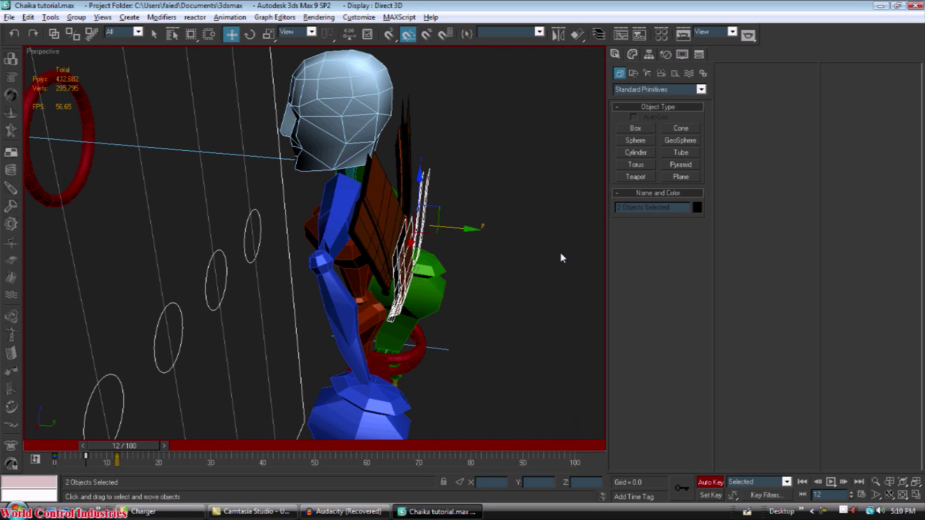
{"action": "left_click", "coordinate": [560, 254]}
Copy the frame 0 keys of Hood side 1 and Hood side 2 to frame 4
{"action": "middle_click_drag", "start_coordinate": [434, 261], "coordinate": [144, 399], "text": "alt"}
{"action": "left_click_drag", "start_coordinate": [112, 447], "coordinate": [29, 447]}
{"action": "middle_click_drag", "start_coordinate": [350, 372], "coordinate": [94, 425], "text": "alt"}
{"action": "mouse_move", "coordinate": [70, 449]}
{"action": "left_mouse_down"}
{"action": "mouse_move", "coordinate": [80, 450]}
{"action": "mouse_move", "coordinate": [64, 450]}
{"action": "left_mouse_up"}
{"action": "key", "text": "w"}
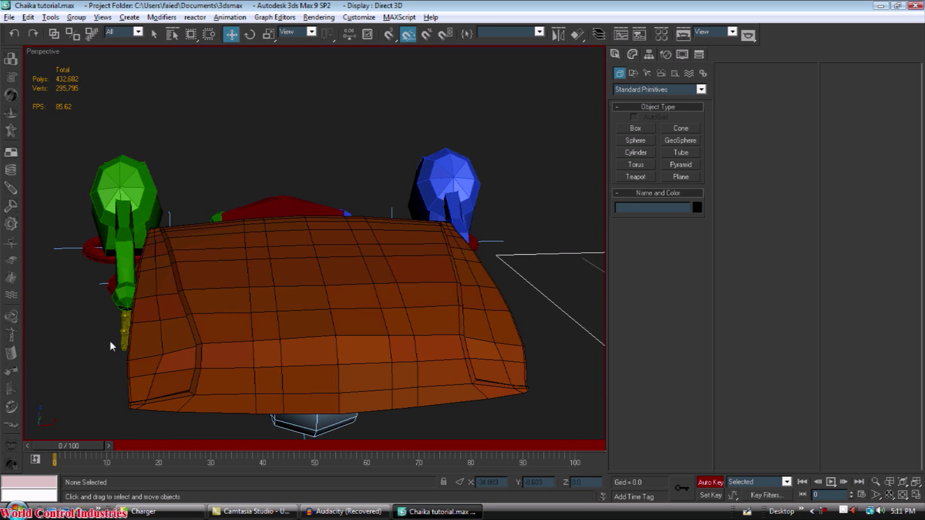
{"action": "left_click", "coordinate": [203, 273]}
{"action": "left_click", "coordinate": [418, 258], "text": "ctrl"}
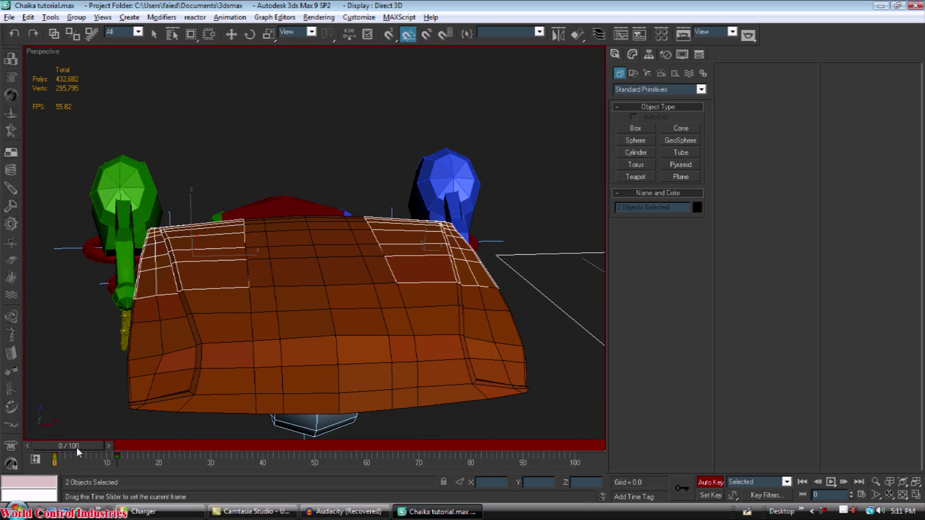
{"action": "left_click_drag", "start_coordinate": [78, 449], "coordinate": [86, 450]}
{"action": "middle_click_drag", "start_coordinate": [174, 340], "coordinate": [257, 289], "text": "alt"}
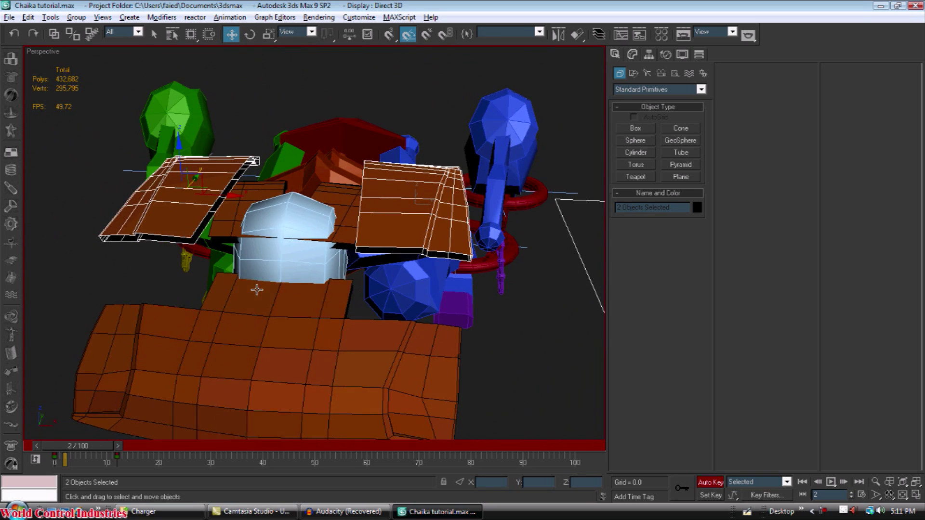
{"action": "mouse_move", "coordinate": [54, 456]}
{"action": "left_mouse_down"}
{"action": "mouse_move", "coordinate": [75, 456]}
{"action": "mouse_move", "coordinate": [64, 447]}
{"action": "left_mouse_up"}
{"action": "middle_click_drag", "start_coordinate": [169, 340], "coordinate": [190, 314], "text": "alt"}
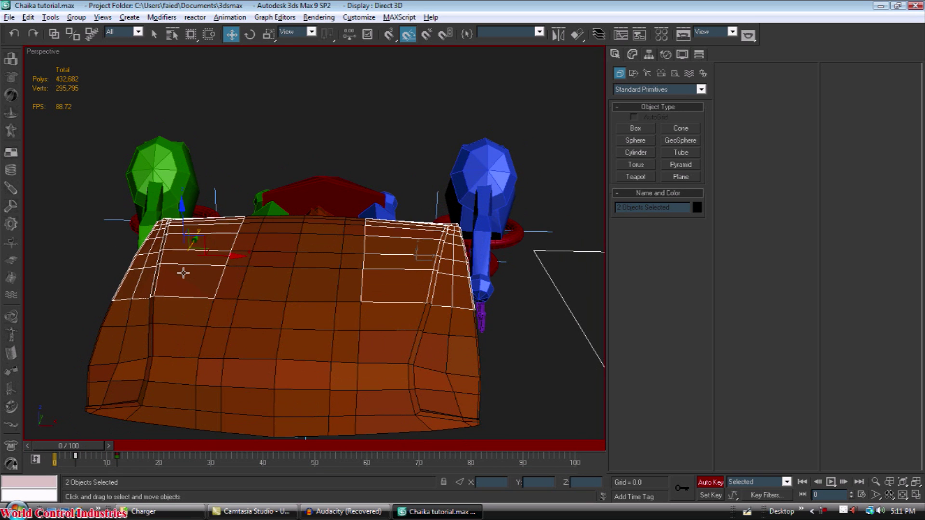
Lower Hood side 1 and Hood side 2 together at frame 4, bringing them below the middle hood pieces
{"action": "key", "text": "e"}
{"action": "left_click", "coordinate": [166, 238]}
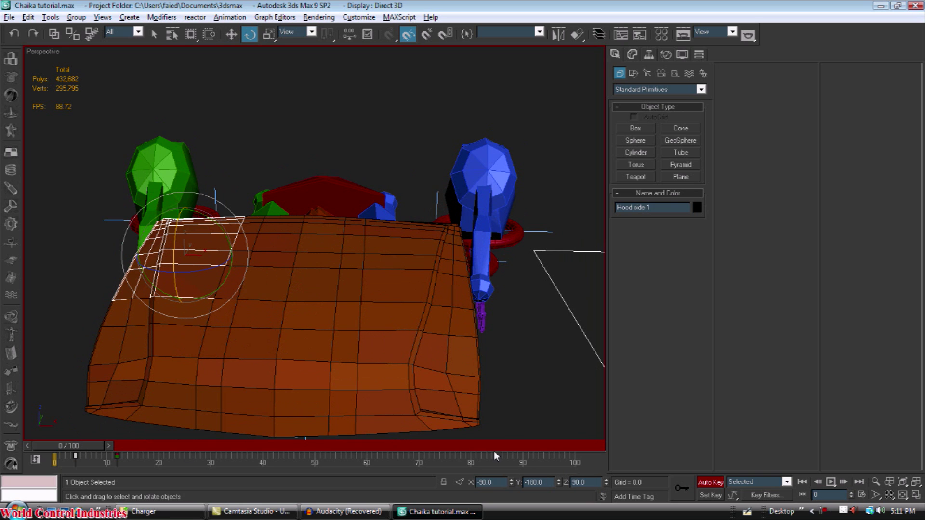
{"action": "left_click", "coordinate": [470, 291]}
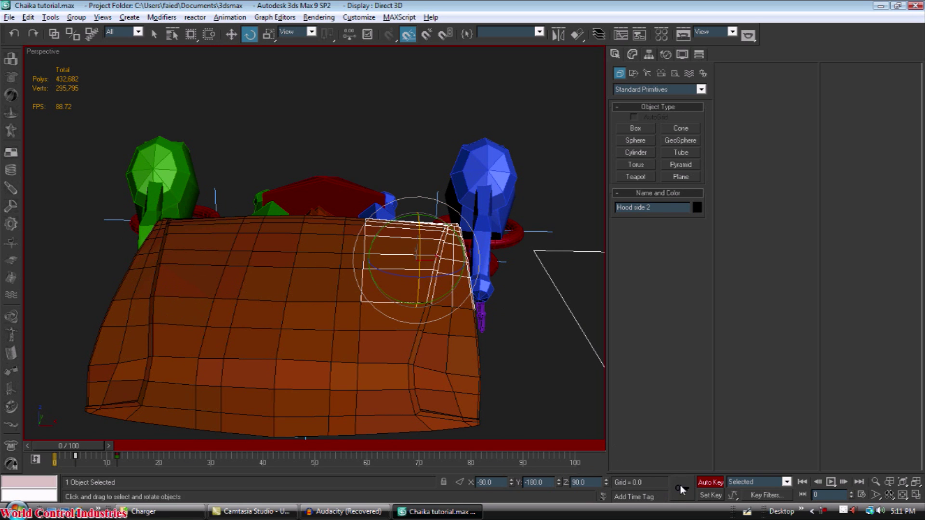
{"action": "left_click", "coordinate": [184, 279]}
{"action": "left_click_drag", "start_coordinate": [79, 445], "coordinate": [97, 444]}
{"action": "left_click", "coordinate": [478, 110], "text": "ctrl"}
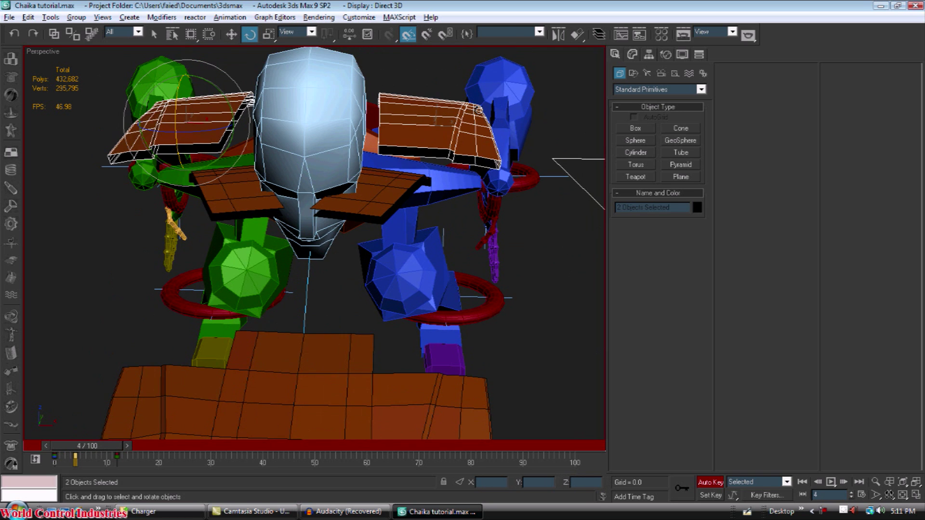
{"action": "middle_click_drag", "start_coordinate": [208, 170], "coordinate": [236, 168]}
{"action": "left_click_drag", "start_coordinate": [216, 85], "coordinate": [209, 229]}
Rotate Hood side 1 and Hood side 2 by 50 degrees in opposite directions at frame 4
{"action": "left_click", "coordinate": [213, 289]}
{"action": "key", "text": "e"}
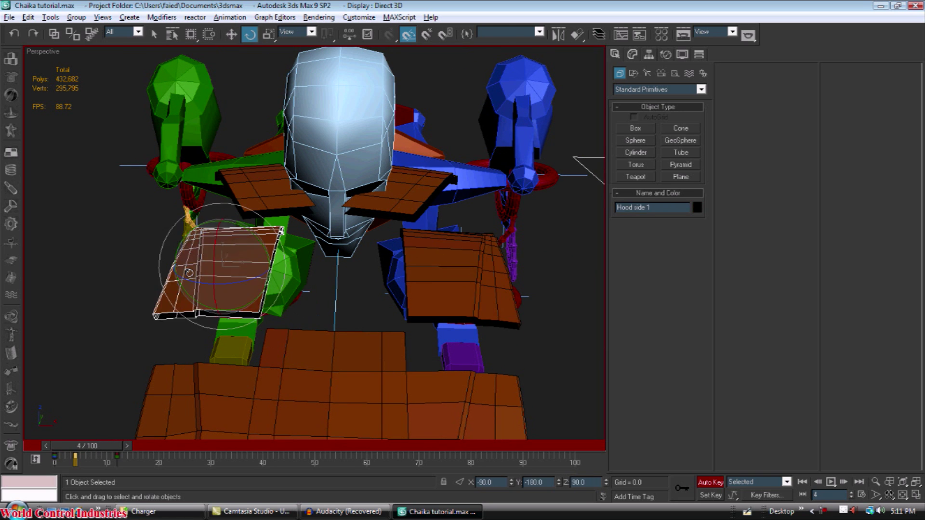
{"action": "left_click_drag", "start_coordinate": [256, 227], "coordinate": [257, 275]}
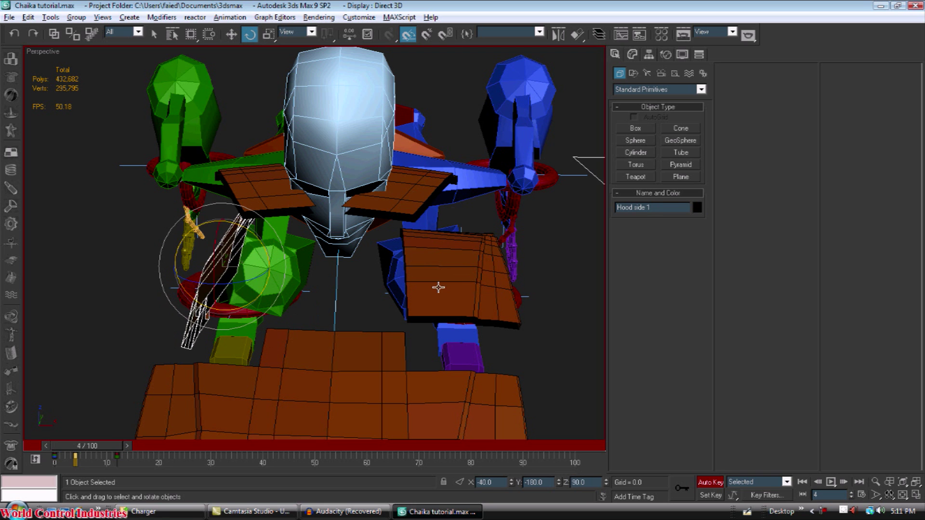
{"action": "left_click", "coordinate": [438, 284]}
{"action": "left_click_drag", "start_coordinate": [486, 235], "coordinate": [497, 258]}
{"action": "middle_click_drag", "start_coordinate": [347, 312], "coordinate": [362, 355], "text": "alt"}
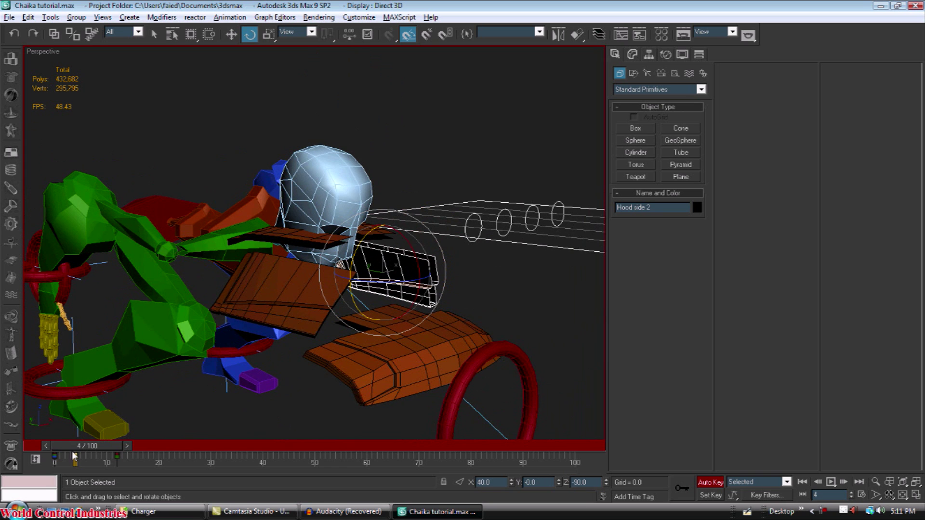
Scrub between frames 0 and 13 and examine the side hood pieces' motion and the remaining hood from several angles
{"action": "left_click_drag", "start_coordinate": [75, 455], "coordinate": [108, 454]}
{"action": "key", "text": "e"}
{"action": "middle_click_drag", "start_coordinate": [200, 273], "coordinate": [201, 385]}
{"action": "middle_click_drag", "start_coordinate": [201, 385], "coordinate": [153, 386], "text": "alt"}
{"action": "left_click_drag", "start_coordinate": [109, 446], "coordinate": [123, 447]}
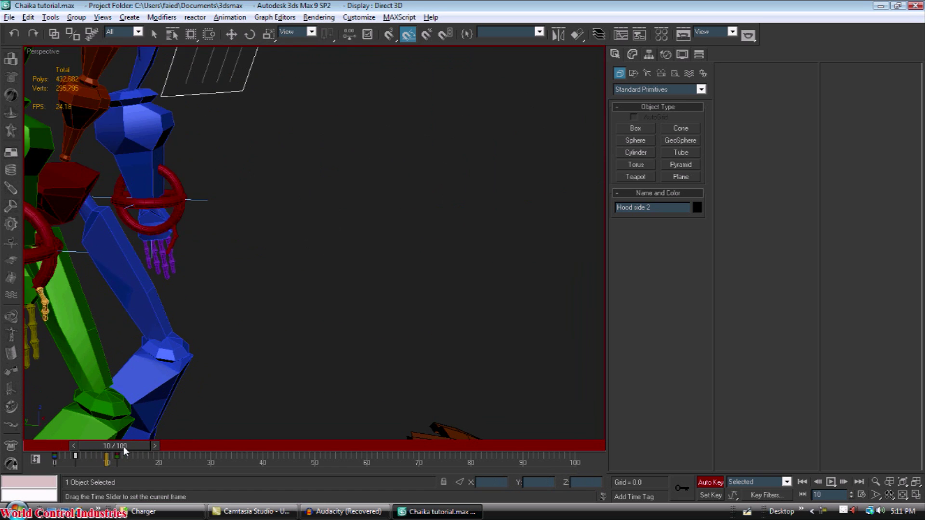
{"action": "middle_click_drag", "start_coordinate": [119, 346], "coordinate": [246, 412]}
{"action": "middle_click_drag", "start_coordinate": [284, 202], "coordinate": [415, 376]}
{"action": "middle_click_drag", "start_coordinate": [414, 376], "coordinate": [322, 330]}
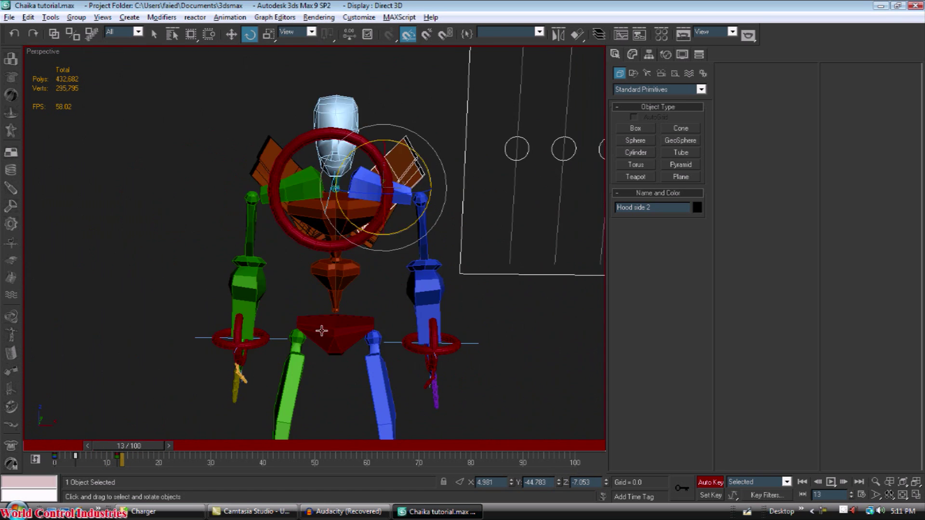
{"action": "left_click_drag", "start_coordinate": [123, 447], "coordinate": [58, 445]}
{"action": "middle_click_drag", "start_coordinate": [308, 383], "coordinate": [233, 370], "text": "alt"}
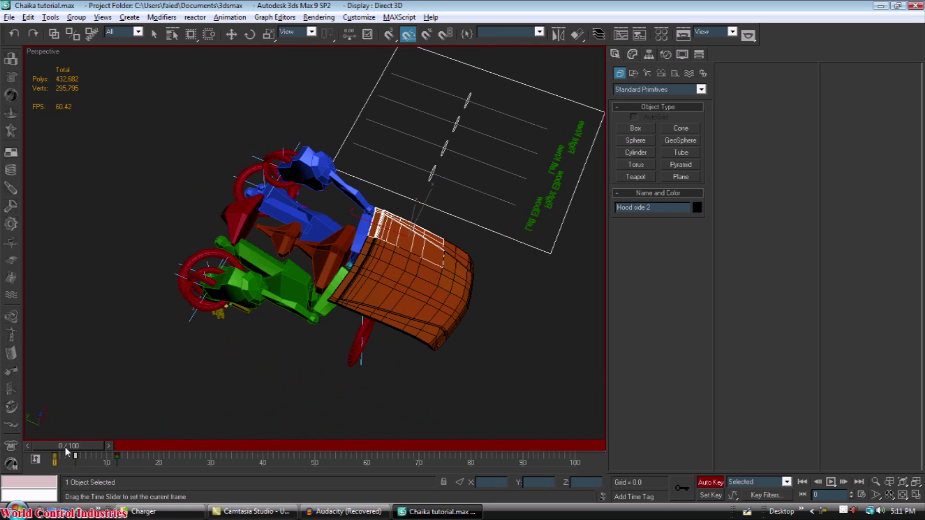
{"action": "left_click_drag", "start_coordinate": [65, 446], "coordinate": [128, 431]}
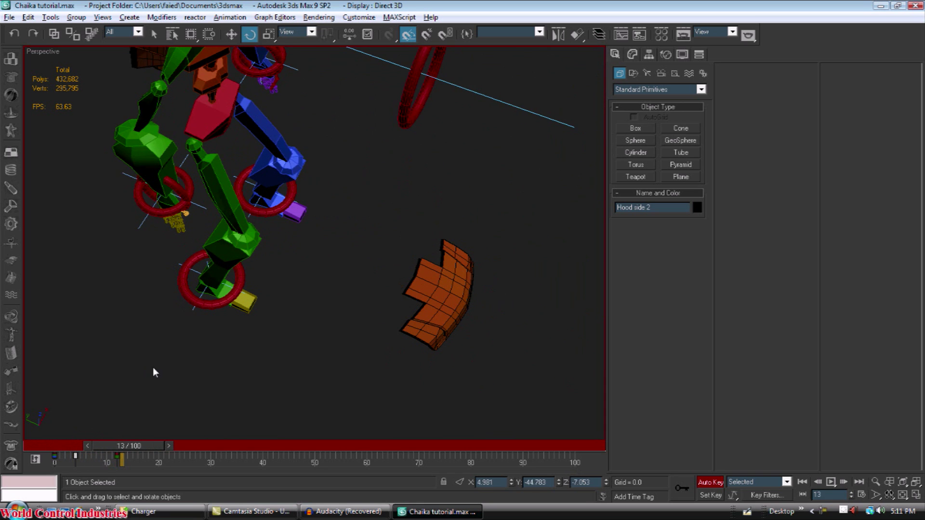
{"action": "middle_click_drag", "start_coordinate": [152, 367], "coordinate": [217, 405], "text": "alt"}
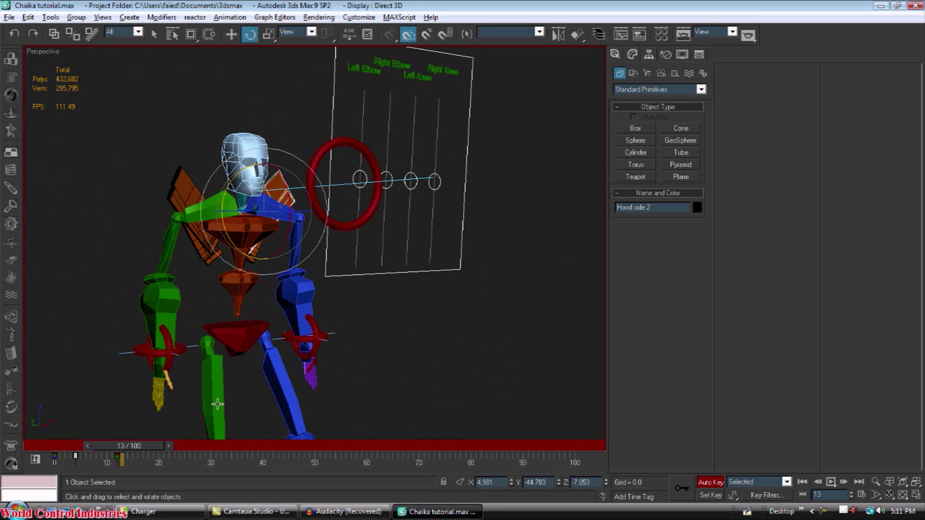
{"action": "middle_click_drag", "start_coordinate": [285, 434], "coordinate": [280, 238]}
{"action": "scroll", "coordinate": [381, 339], "scroll_direction": "up", "scroll_amount": 1}
{"action": "middle_click_drag", "start_coordinate": [382, 339], "coordinate": [399, 338], "text": "alt"}
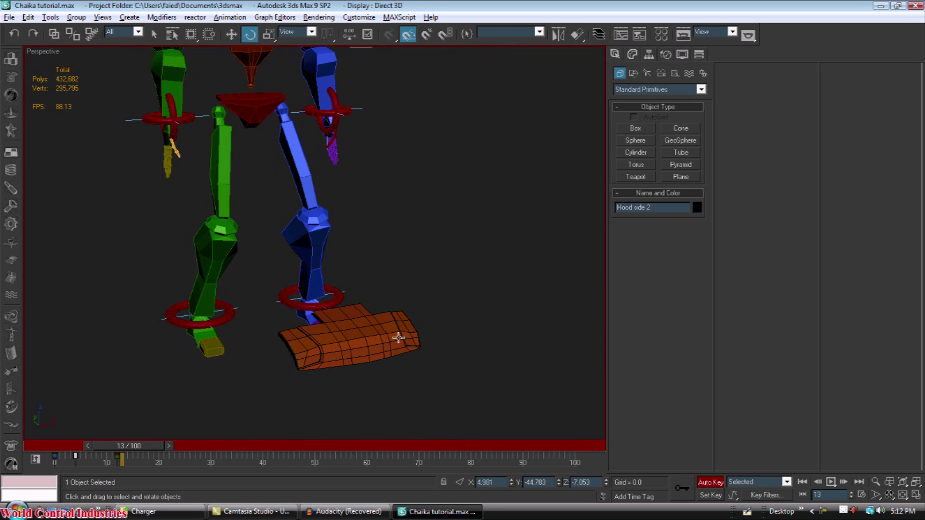
Link the two front hood corner pieces at frame 0 to the robot's clavicles
{"action": "left_click_drag", "start_coordinate": [144, 446], "coordinate": [74, 423]}
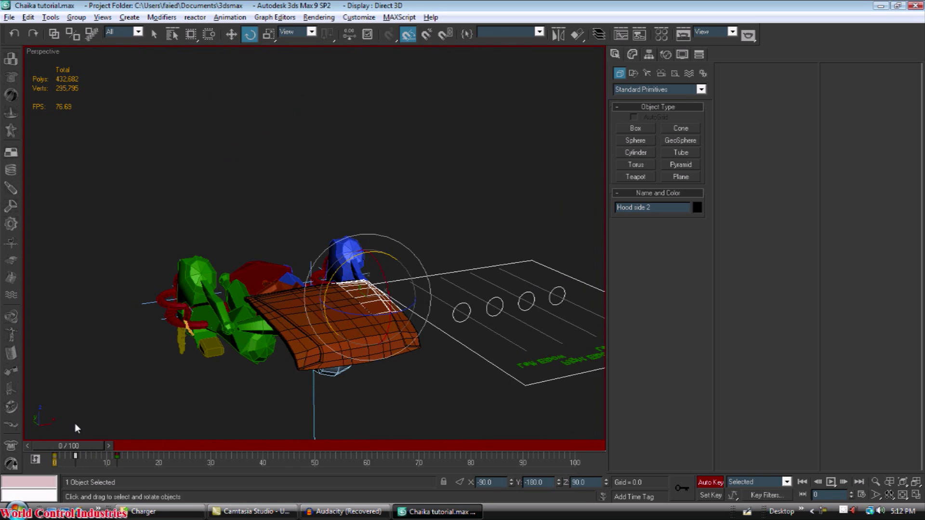
{"action": "left_click", "coordinate": [322, 356]}
{"action": "middle_click_drag", "start_coordinate": [321, 355], "coordinate": [299, 294], "text": "alt"}
{"action": "left_click", "coordinate": [286, 318]}
{"action": "left_click", "coordinate": [304, 264]}
{"action": "middle_click_drag", "start_coordinate": [242, 193], "coordinate": [95, 141], "text": "alt"}
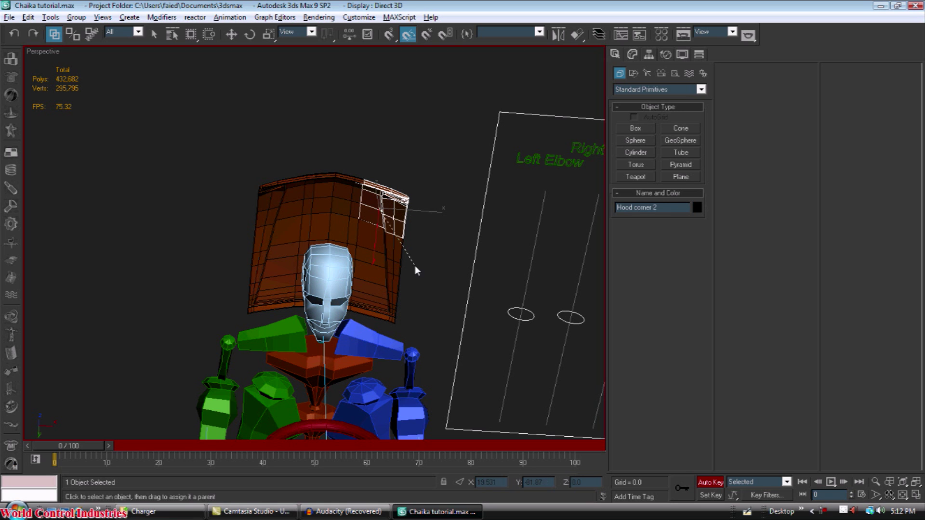
{"action": "middle_click_drag", "start_coordinate": [312, 299], "coordinate": [311, 373], "text": "alt"}
{"action": "left_click", "coordinate": [310, 372]}
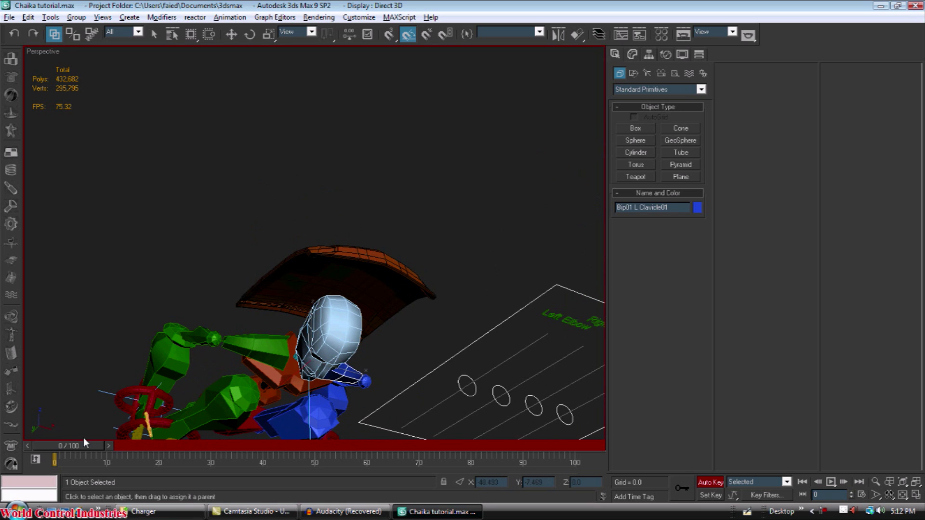
Move both hood corner pieces from above the head down to the robot's shoulders at frame 12
{"action": "left_click_drag", "start_coordinate": [84, 442], "coordinate": [138, 444]}
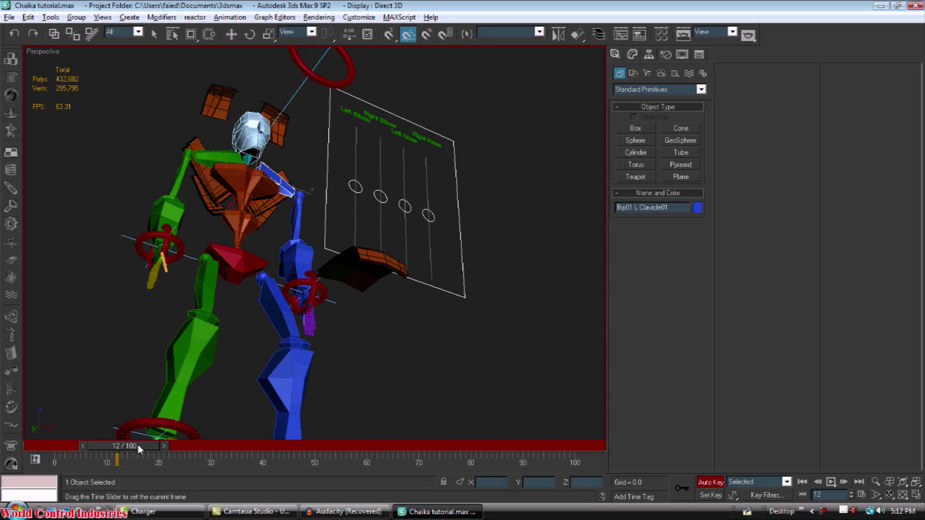
{"action": "middle_click_drag", "start_coordinate": [207, 282], "coordinate": [258, 339], "text": "alt"}
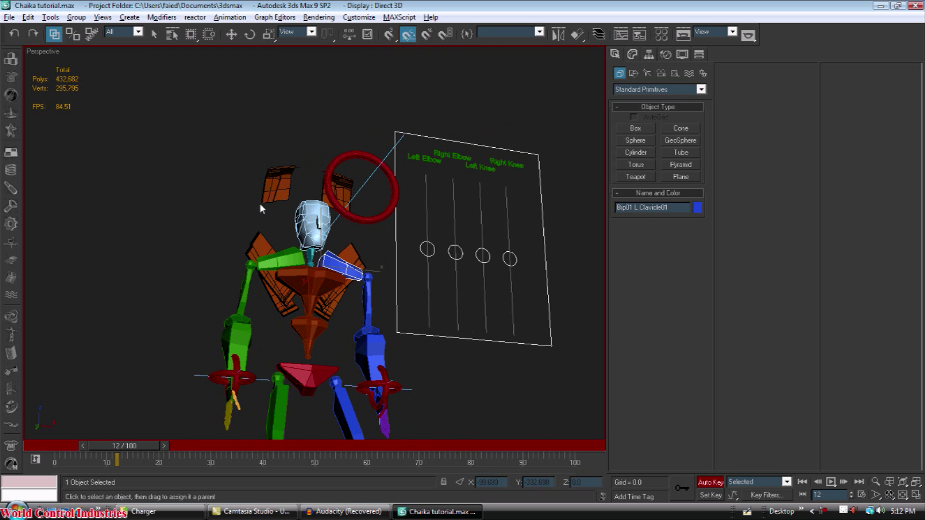
{"action": "left_click", "coordinate": [265, 197]}
{"action": "left_click", "coordinate": [345, 184], "text": "ctrl"}
{"action": "key", "text": "w"}
{"action": "middle_click_drag", "start_coordinate": [365, 217], "coordinate": [318, 268], "text": "alt"}
{"action": "middle_click_drag", "start_coordinate": [214, 188], "coordinate": [282, 224], "text": "alt"}
Rotate both hood corner pieces 120 degrees about X at frame 12, then tilt them back by about 10 degrees
{"action": "key", "text": "e"}
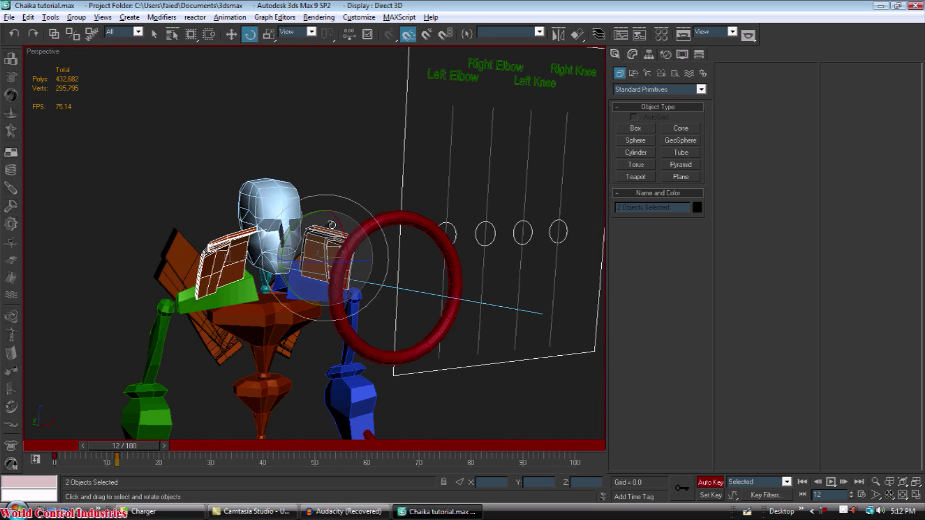
{"action": "left_click_drag", "start_coordinate": [335, 220], "coordinate": [333, 310]}
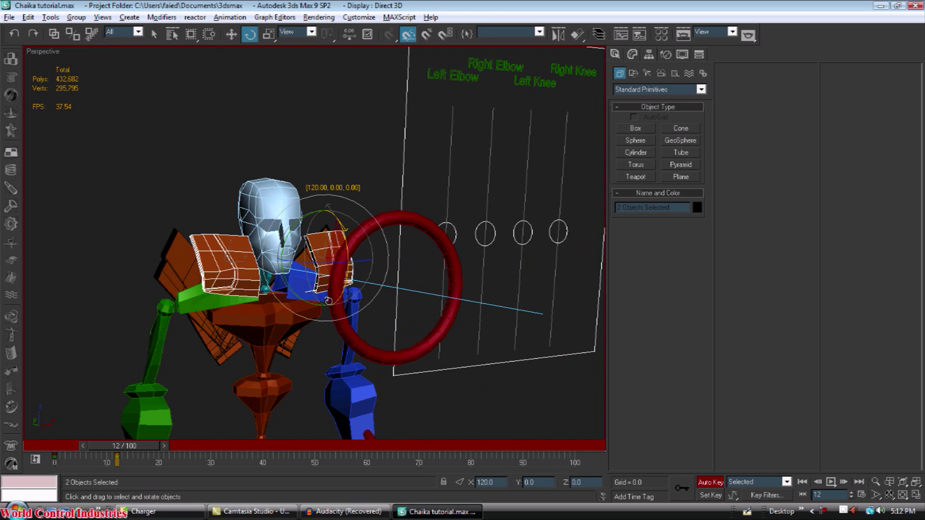
{"action": "key", "text": "f"}
{"action": "middle_click_drag", "start_coordinate": [306, 274], "coordinate": [322, 310]}
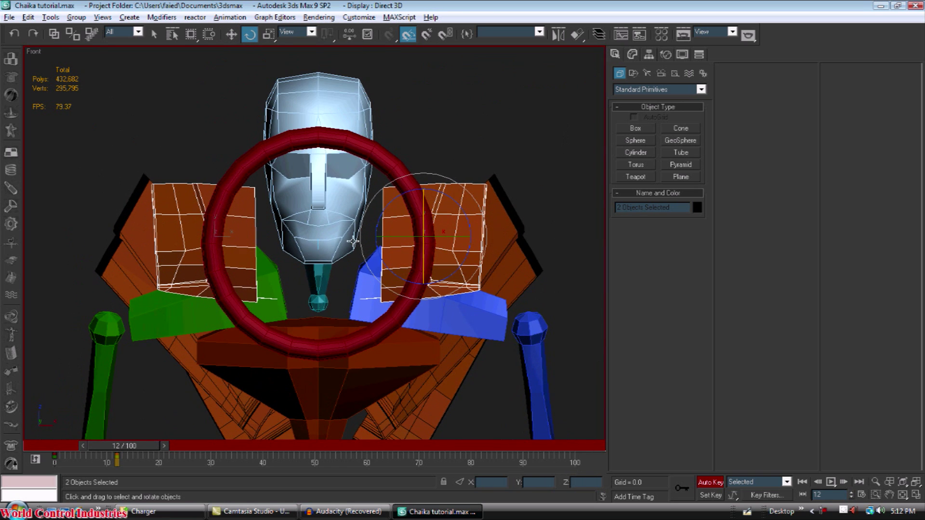
{"action": "key", "text": "p"}
{"action": "middle_click_drag", "start_coordinate": [385, 239], "coordinate": [408, 194], "text": "alt"}
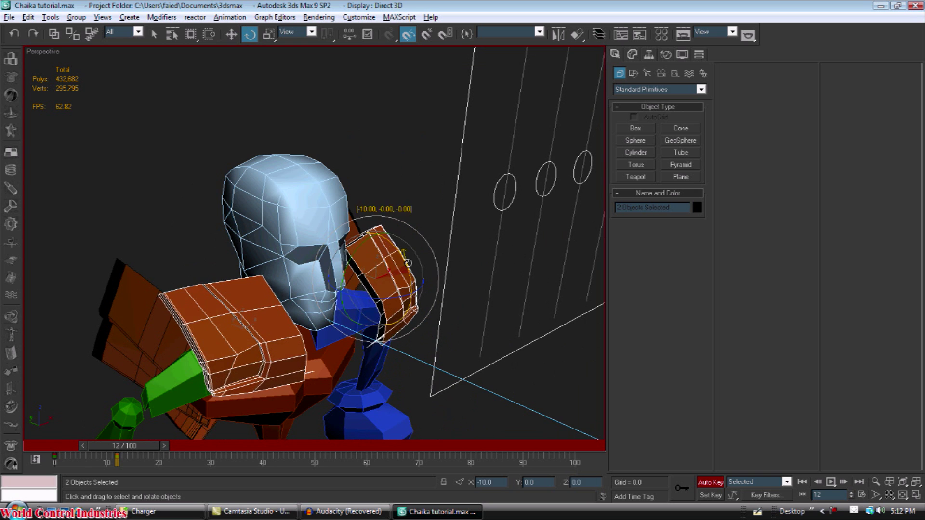
{"action": "middle_click_drag", "start_coordinate": [409, 271], "coordinate": [304, 254], "text": "alt"}
Reposition both hood corner pieces so they sit over the front of the shoulders at frame 12
{"action": "key", "text": "w"}
{"action": "left_click_drag", "start_coordinate": [322, 291], "coordinate": [344, 318]}
{"action": "left_click_drag", "start_coordinate": [344, 318], "coordinate": [349, 332]}
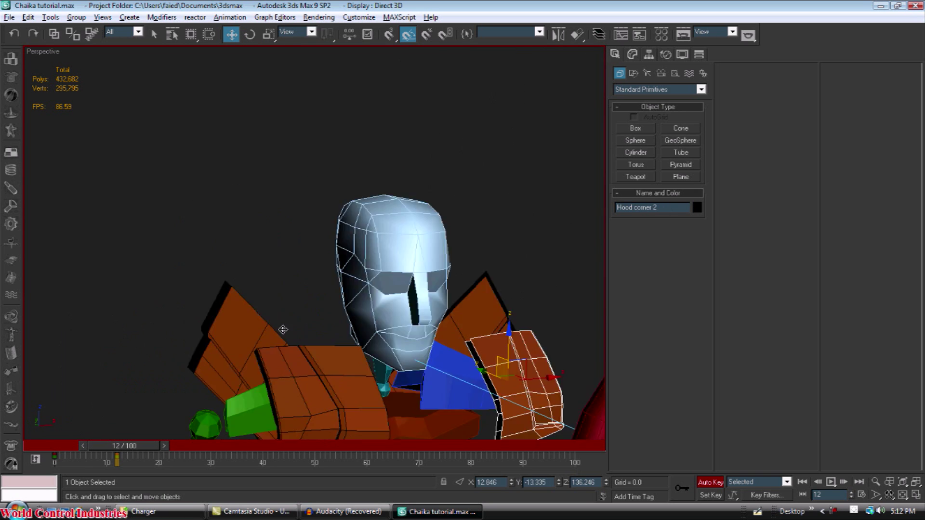
{"action": "middle_click_drag", "start_coordinate": [283, 329], "coordinate": [349, 255], "text": "alt"}
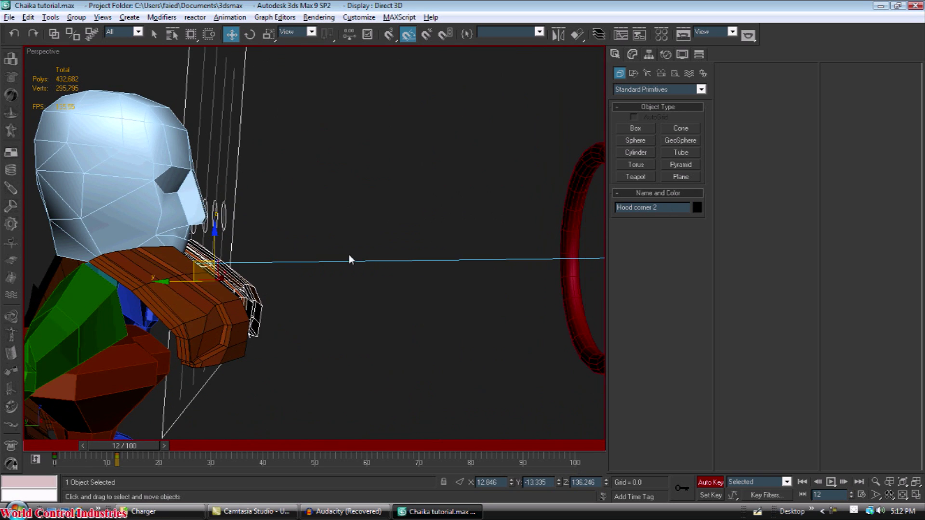
Spread the hood corners apart along X in the front view, Hood corner 1 to about -17.7 and Hood corner 2 to about 18.3
{"action": "left_click", "coordinate": [162, 300]}
{"action": "key", "text": "f"}
{"action": "scroll", "coordinate": [332, 99], "scroll_direction": "up", "scroll_amount": 1}
{"action": "middle_click_drag", "start_coordinate": [331, 99], "coordinate": [325, 324]}
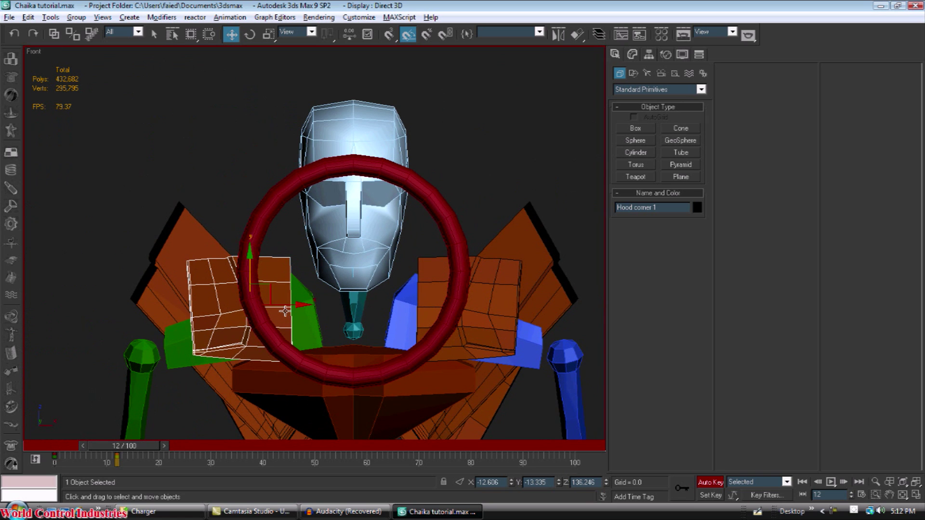
{"action": "left_click_drag", "start_coordinate": [285, 303], "coordinate": [245, 308]}
{"action": "left_click", "coordinate": [498, 297]}
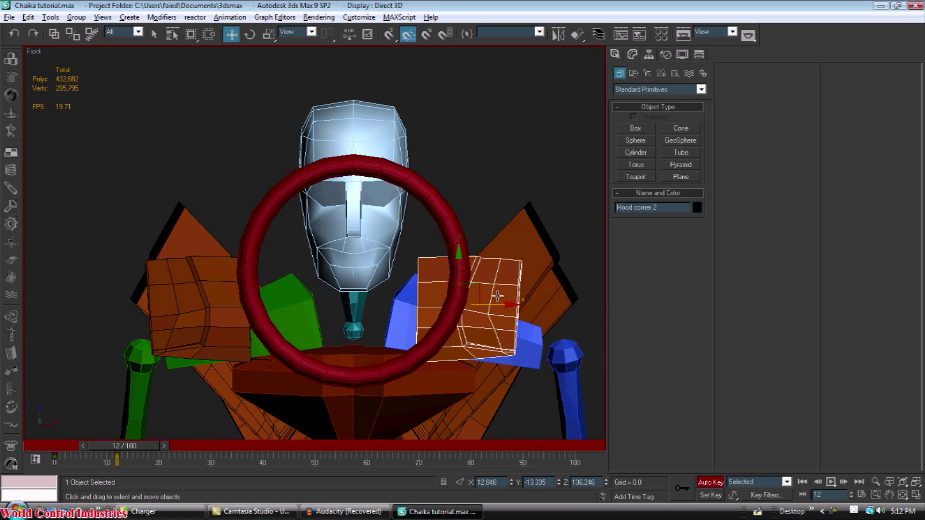
{"action": "left_click_drag", "start_coordinate": [489, 304], "coordinate": [533, 306]}
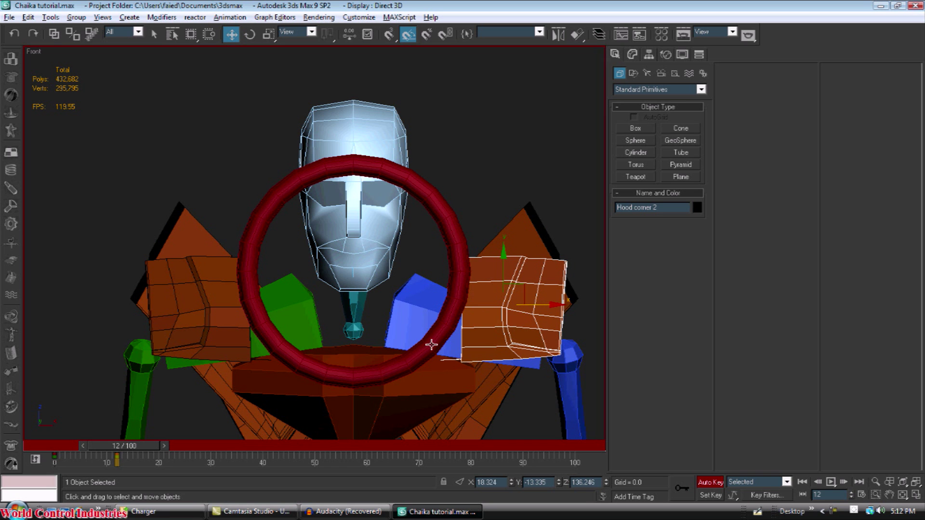
Compare the X positions of Hood corner 2 and Hood corner 1 at frame 12
{"action": "middle_click_drag", "start_coordinate": [431, 345], "coordinate": [435, 296]}
{"action": "key", "text": "p"}
{"action": "middle_click_drag", "start_coordinate": [340, 265], "coordinate": [227, 243], "text": "alt"}
{"action": "left_click", "coordinate": [380, 262]}
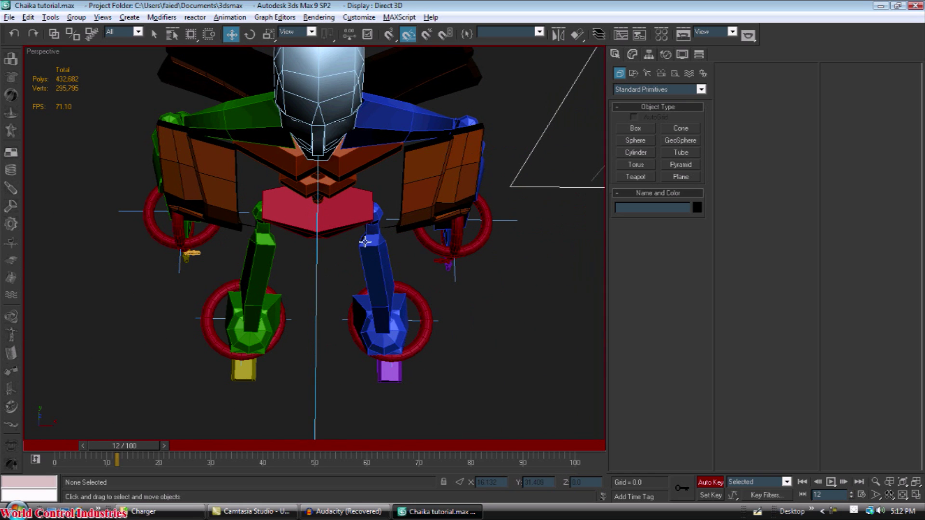
{"action": "left_click", "coordinate": [421, 185]}
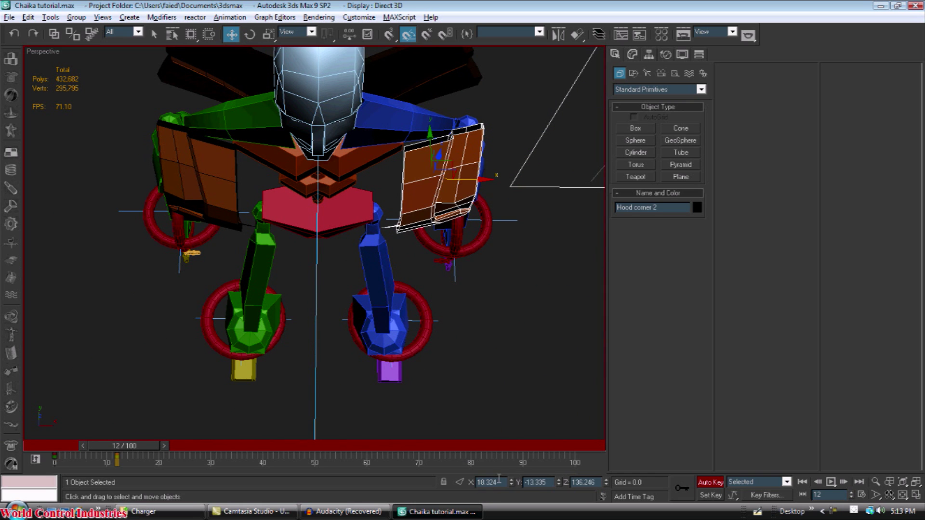
{"action": "left_click", "coordinate": [250, 225]}
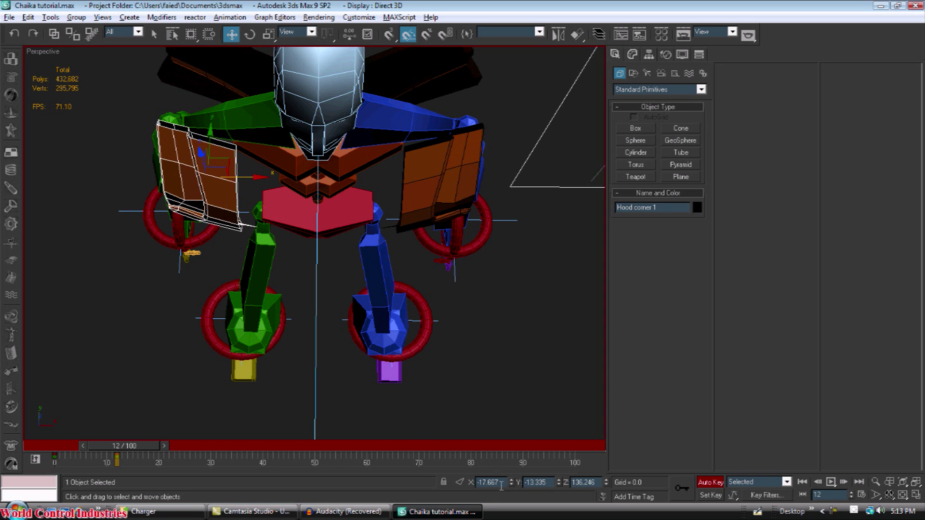
Shift both hood corner pieces slightly down and toward the robot's back at frame 12, and clear the selection
{"action": "middle_click_drag", "start_coordinate": [335, 281], "coordinate": [482, 247], "text": "alt"}
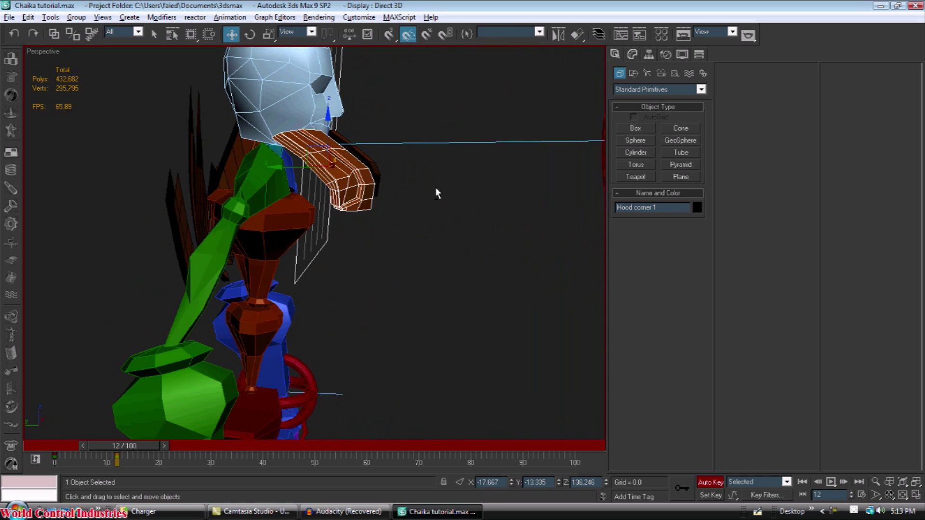
{"action": "middle_click_drag", "start_coordinate": [437, 193], "coordinate": [378, 187], "text": "alt"}
{"action": "middle_click_drag", "start_coordinate": [361, 258], "coordinate": [345, 183], "text": "alt"}
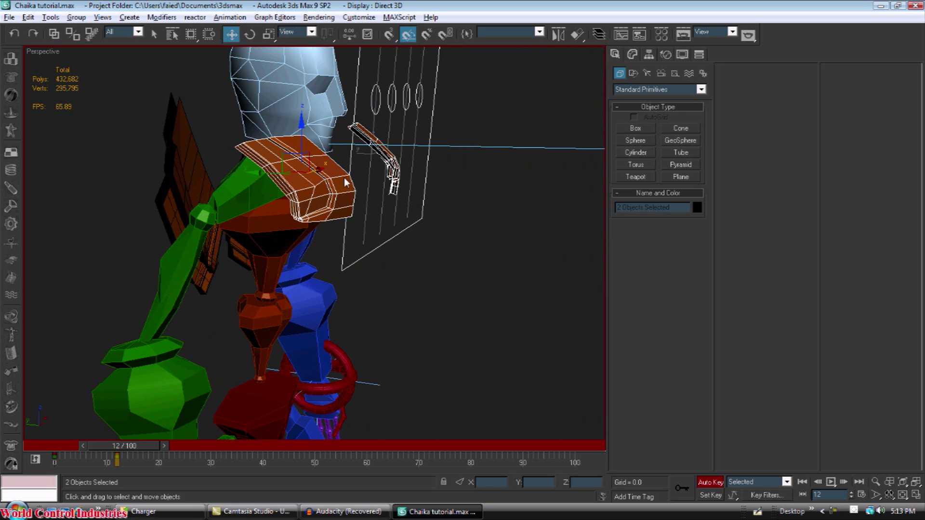
{"action": "left_click_drag", "start_coordinate": [287, 155], "coordinate": [274, 170]}
{"action": "scroll", "coordinate": [290, 181], "scroll_direction": "down", "scroll_amount": 5}
{"action": "middle_click_drag", "start_coordinate": [445, 255], "coordinate": [380, 184], "text": "alt"}
{"action": "left_click", "coordinate": [455, 286]}
Move the frame 0 keys of both hood corner pieces to frame 3 and go to that frame
{"action": "left_click_drag", "start_coordinate": [139, 446], "coordinate": [65, 441]}
{"action": "middle_click_drag", "start_coordinate": [369, 337], "coordinate": [309, 223], "text": "alt"}
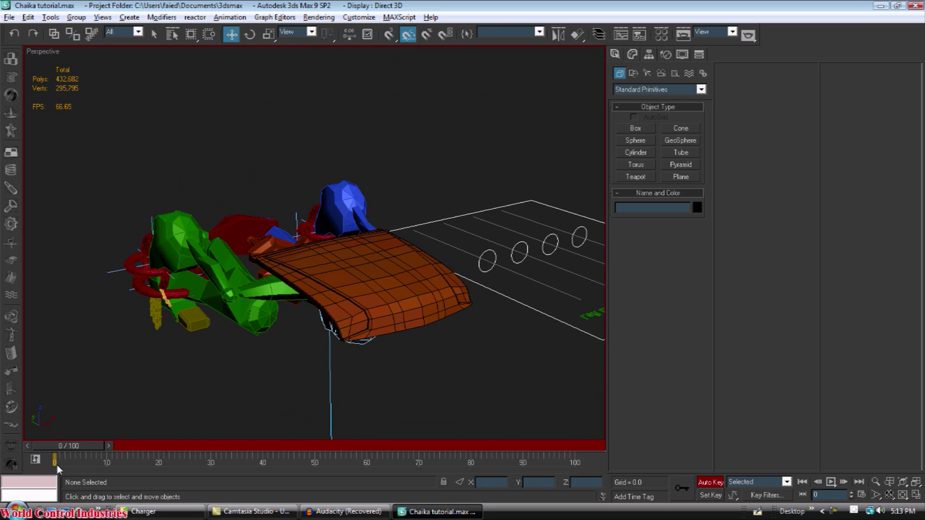
{"action": "mouse_move", "coordinate": [70, 447]}
{"action": "left_mouse_down"}
{"action": "mouse_move", "coordinate": [87, 449]}
{"action": "mouse_move", "coordinate": [63, 451]}
{"action": "left_mouse_up"}
{"action": "key", "text": "w"}
{"action": "left_click", "coordinate": [366, 313]}
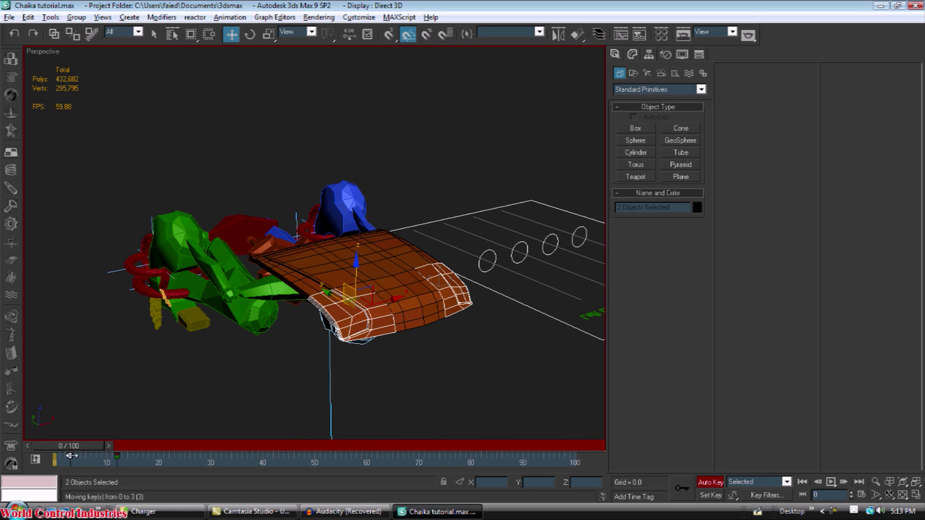
{"action": "left_click_drag", "start_coordinate": [71, 455], "coordinate": [105, 446]}
Try to rotate both hood corners upright and lower them at frame 3, and return to frame 0
{"action": "key", "text": "e"}
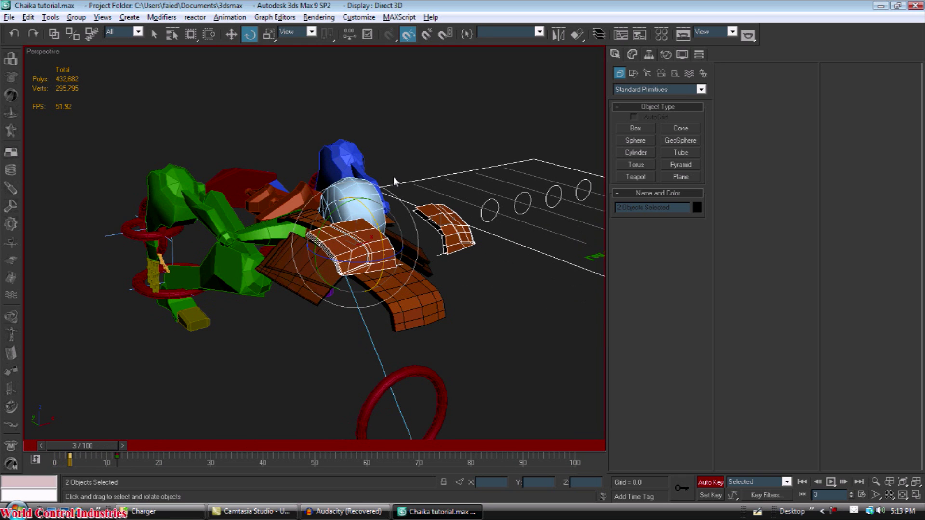
{"action": "left_click_drag", "start_coordinate": [373, 213], "coordinate": [383, 251]}
{"action": "key", "text": "w"}
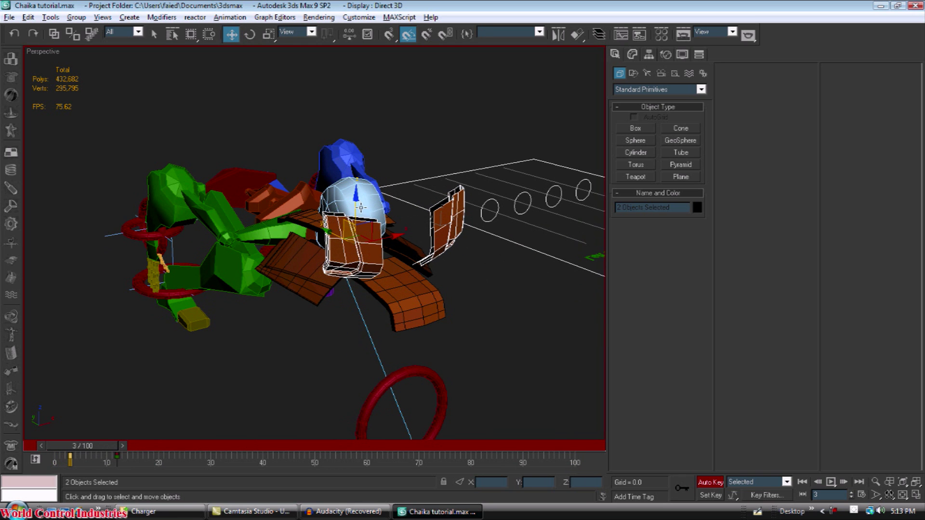
{"action": "left_click_drag", "start_coordinate": [355, 221], "coordinate": [359, 288]}
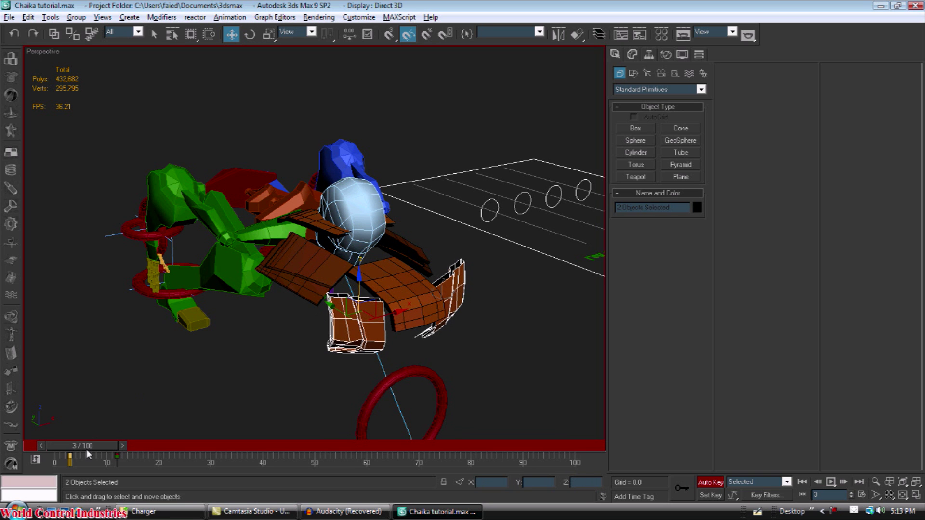
{"action": "left_click_drag", "start_coordinate": [85, 449], "coordinate": [62, 449]}
{"action": "key", "text": "w"}
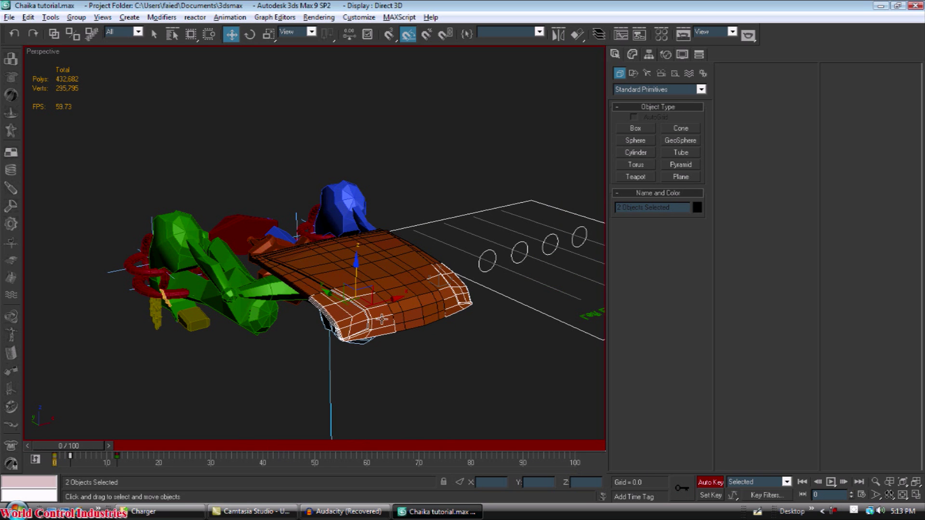
At frame 3, rotate both hood corners upright and lower them in front of the robot, below its head
{"action": "scroll", "coordinate": [382, 320], "scroll_direction": "up", "scroll_amount": 4}
{"action": "left_click_drag", "start_coordinate": [74, 447], "coordinate": [91, 447]}
{"action": "key", "text": "e"}
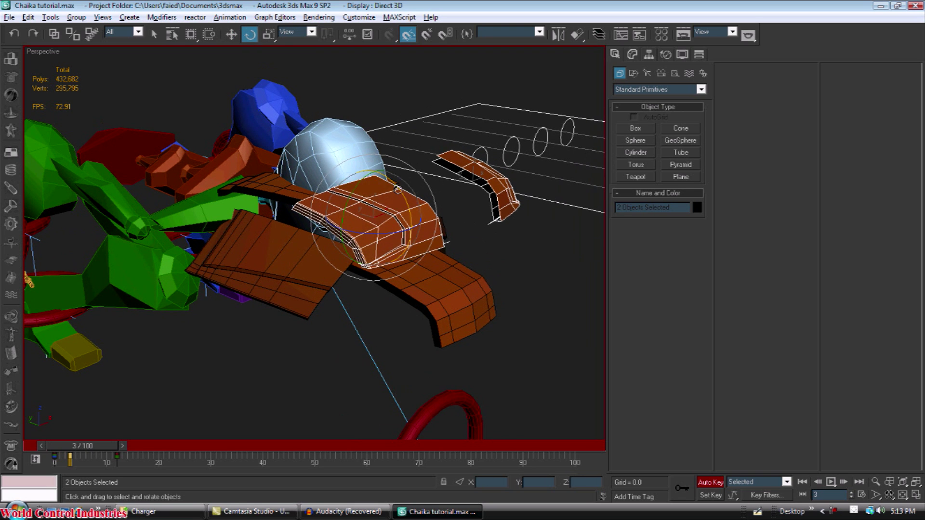
{"action": "left_click_drag", "start_coordinate": [398, 190], "coordinate": [413, 234]}
{"action": "key", "text": "w"}
{"action": "left_click_drag", "start_coordinate": [374, 179], "coordinate": [373, 282]}
{"action": "mouse_move", "coordinate": [88, 448]}
{"action": "left_mouse_down"}
{"action": "mouse_move", "coordinate": [80, 447]}
{"action": "mouse_move", "coordinate": [90, 447]}
{"action": "left_mouse_up"}
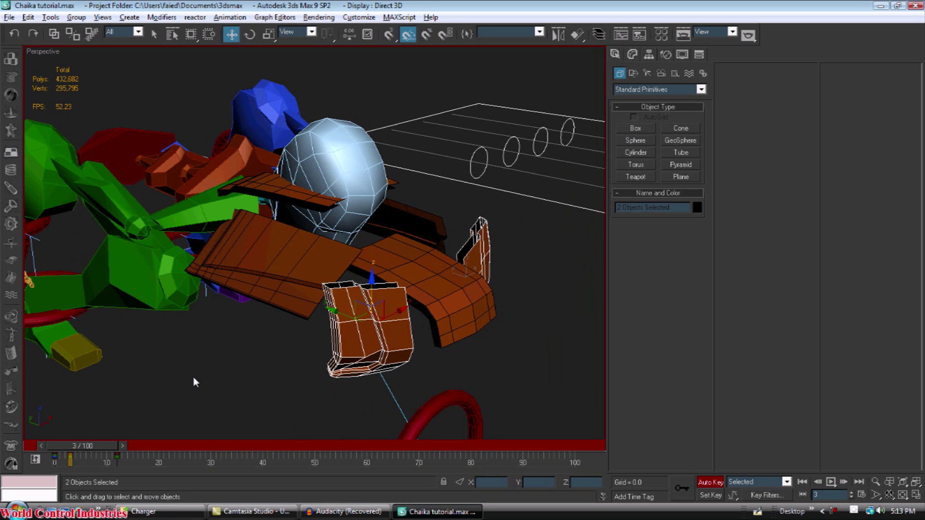
At frame 3, tilt Hood corner 1 and Hood corner 2 individually in opposite directions so that they mirror each other
{"action": "middle_click_drag", "start_coordinate": [303, 332], "coordinate": [334, 315], "text": "alt"}
{"action": "left_click_drag", "start_coordinate": [394, 288], "coordinate": [314, 301]}
{"action": "middle_click_drag", "start_coordinate": [343, 316], "coordinate": [266, 302], "text": "alt"}
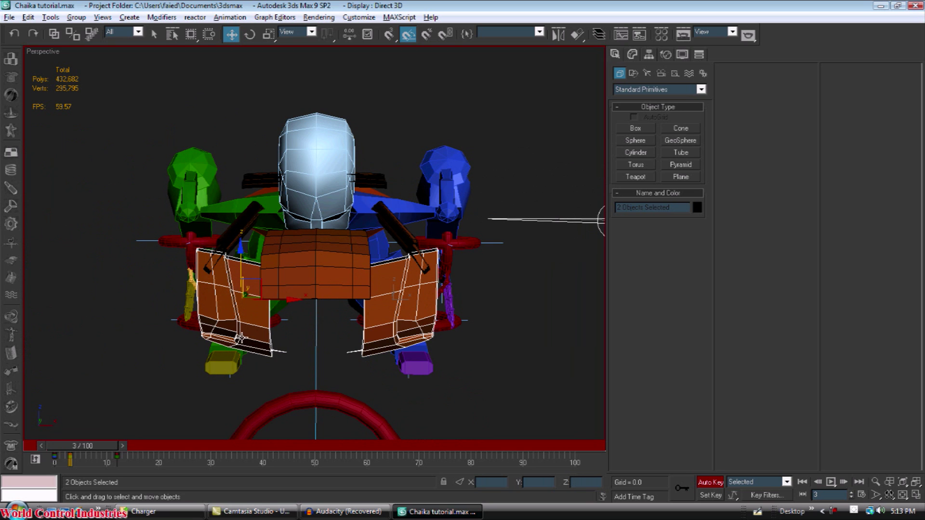
{"action": "left_click_drag", "start_coordinate": [240, 338], "coordinate": [254, 348]}
{"action": "left_click", "coordinate": [262, 336]}
{"action": "key", "text": "e"}
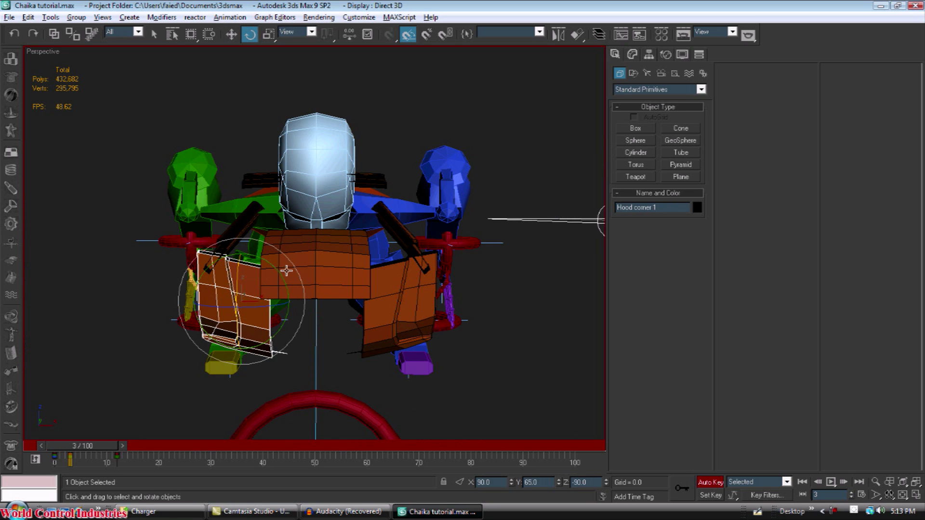
{"action": "left_click_drag", "start_coordinate": [273, 284], "coordinate": [277, 250]}
{"action": "left_click", "coordinate": [408, 282]}
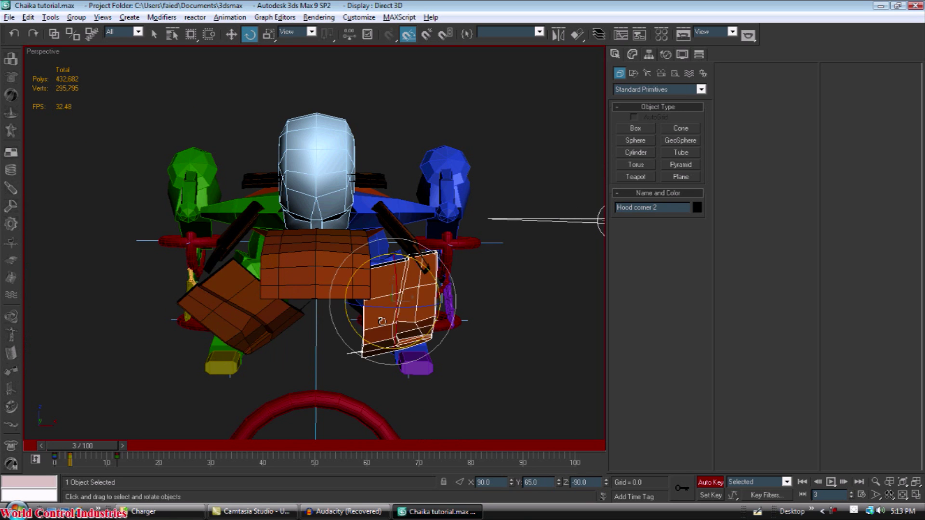
{"action": "left_click_drag", "start_coordinate": [425, 266], "coordinate": [434, 302]}
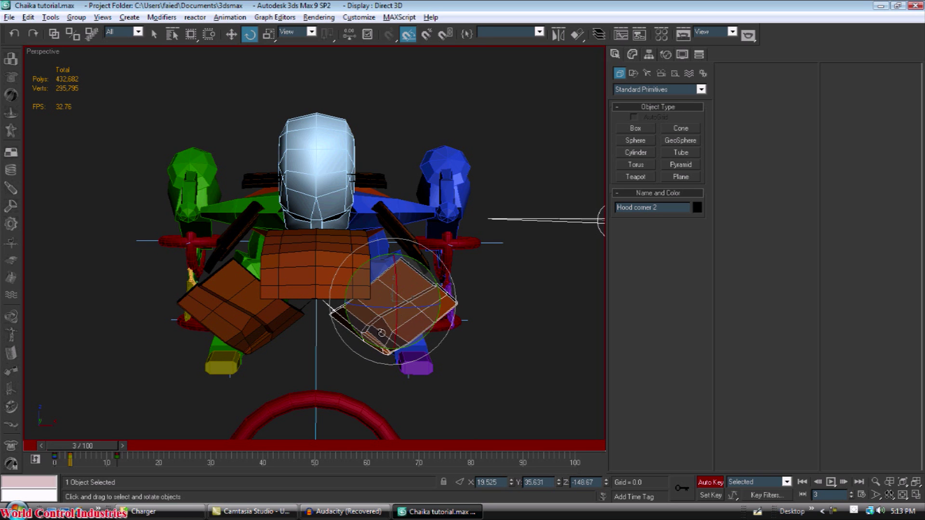
Review the motion of the hood corners from frame 3 to frame 13, examining how they sit on the shoulders
{"action": "middle_click_drag", "start_coordinate": [381, 333], "coordinate": [245, 368], "text": "alt"}
{"action": "mouse_move", "coordinate": [90, 445]}
{"action": "left_mouse_down"}
{"action": "mouse_move", "coordinate": [73, 444]}
{"action": "mouse_move", "coordinate": [101, 443]}
{"action": "left_mouse_up"}
{"action": "middle_click_drag", "start_coordinate": [333, 344], "coordinate": [273, 414]}
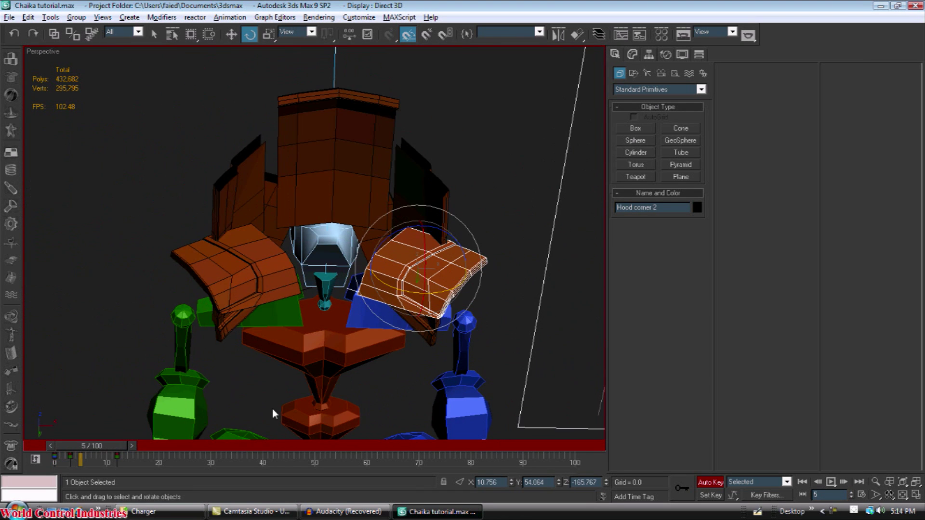
{"action": "middle_click_drag", "start_coordinate": [330, 321], "coordinate": [186, 434], "text": "alt"}
{"action": "left_click_drag", "start_coordinate": [92, 445], "coordinate": [128, 442]}
{"action": "key", "text": "e"}
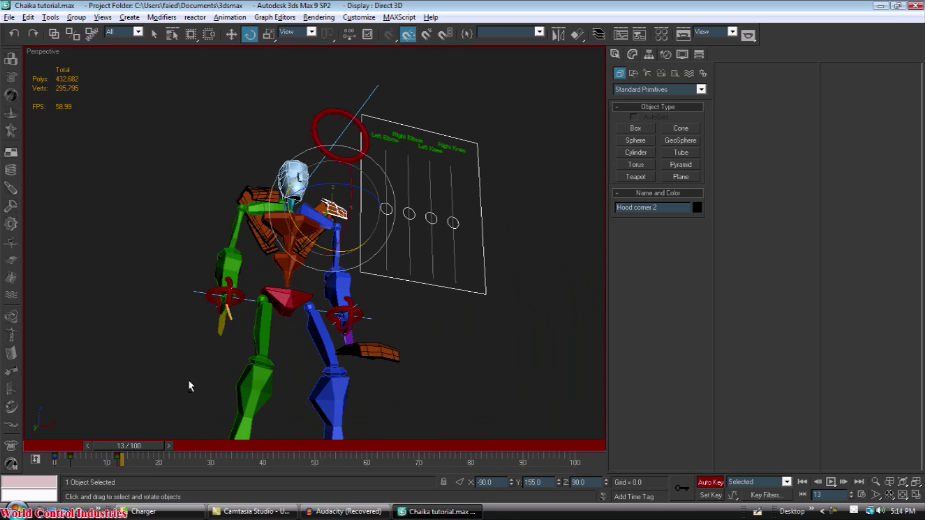
{"action": "middle_click_drag", "start_coordinate": [189, 380], "coordinate": [316, 429], "text": "alt"}
{"action": "scroll", "coordinate": [316, 430], "scroll_direction": "up", "scroll_amount": 3}
{"action": "middle_click_drag", "start_coordinate": [289, 282], "coordinate": [388, 424]}
{"action": "scroll", "coordinate": [388, 424], "scroll_direction": "up", "scroll_amount": 4}
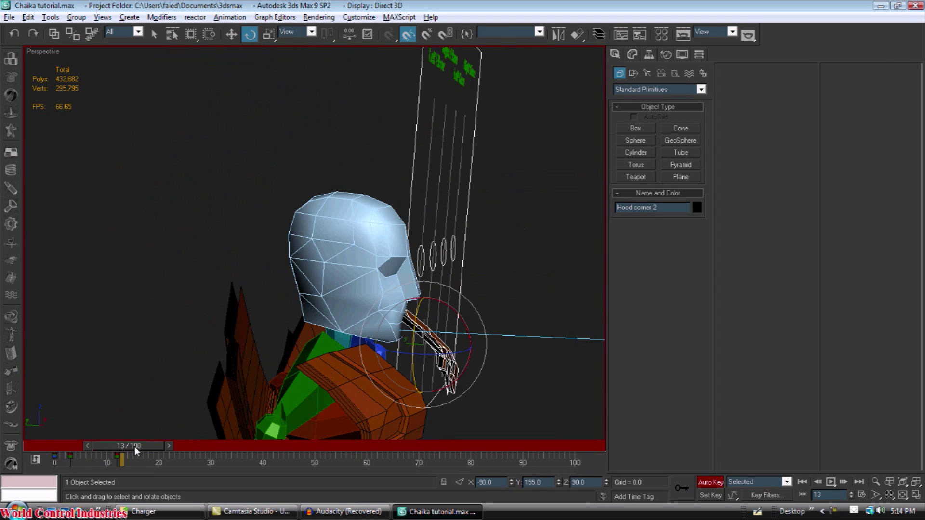
Move the frame 12 keys of both hood corners to frame 10, keeping frame 12 as the current frame
{"action": "mouse_move", "coordinate": [134, 446]}
{"action": "left_mouse_down"}
{"action": "mouse_move", "coordinate": [107, 456]}
{"action": "mouse_move", "coordinate": [133, 449]}
{"action": "left_mouse_up"}
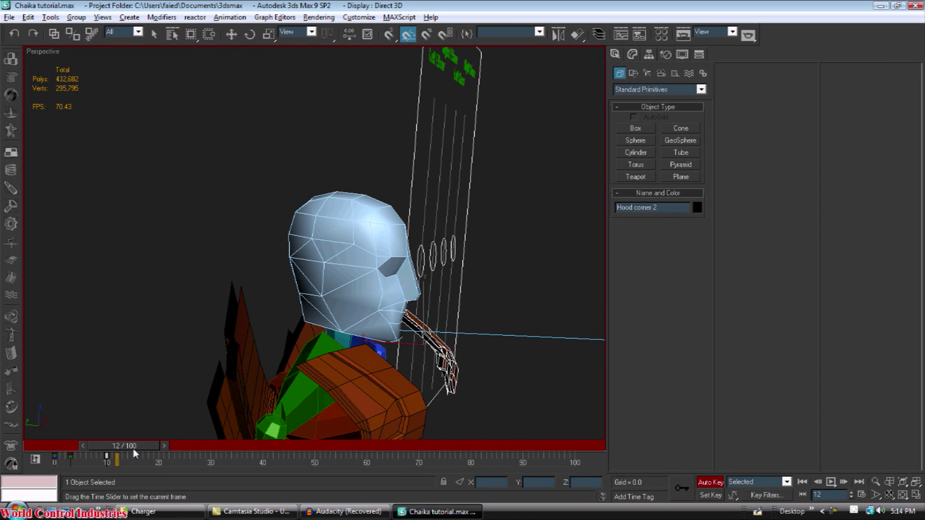
{"action": "key", "text": "e"}
{"action": "key", "text": "w"}
{"action": "middle_click_drag", "start_coordinate": [402, 299], "coordinate": [398, 266]}
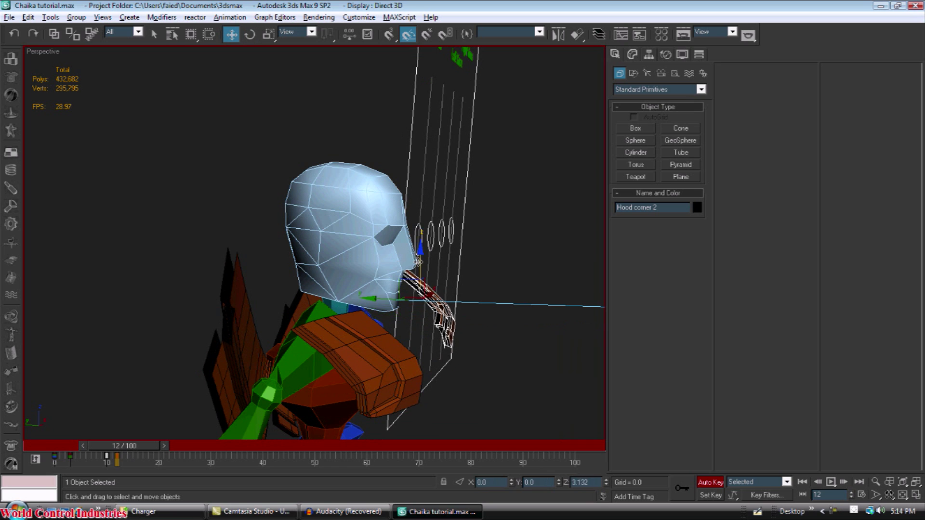
{"action": "left_click", "coordinate": [371, 382], "text": "ctrl"}
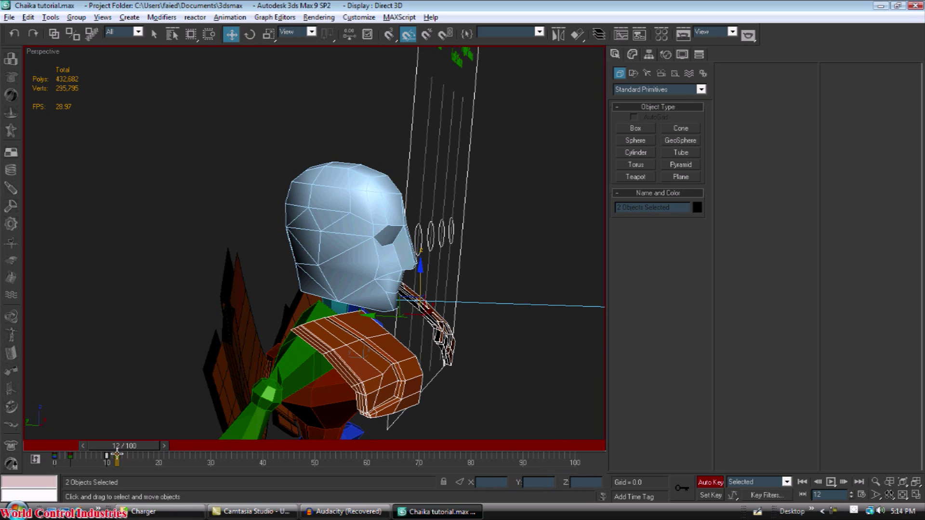
{"action": "left_click_drag", "start_coordinate": [117, 456], "coordinate": [109, 455]}
Raise both hood corners above the shoulders at frame 12 and lower them back onto the shoulders at frame 14
{"action": "left_click_drag", "start_coordinate": [415, 285], "coordinate": [420, 239]}
{"action": "left_click_drag", "start_coordinate": [146, 445], "coordinate": [150, 444]}
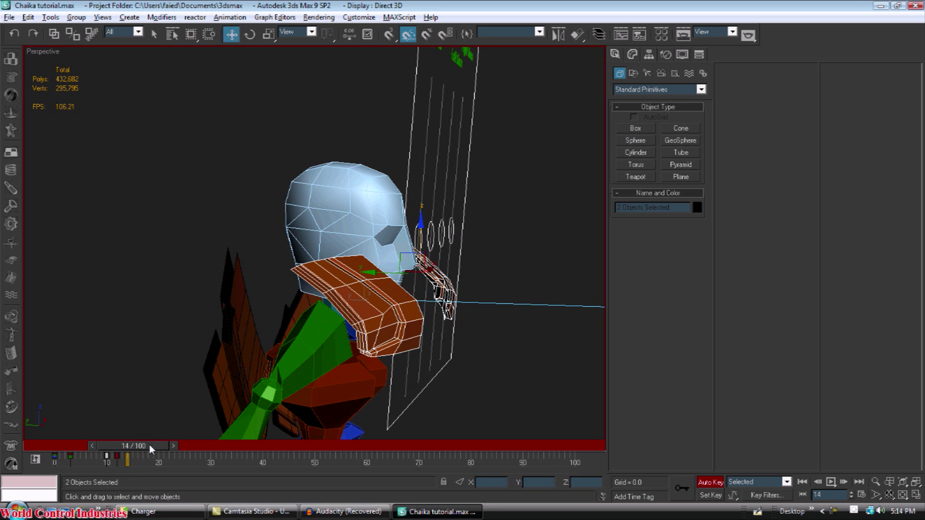
{"action": "left_click_drag", "start_coordinate": [422, 242], "coordinate": [419, 314]}
{"action": "middle_click_drag", "start_coordinate": [419, 314], "coordinate": [282, 378], "text": "alt"}
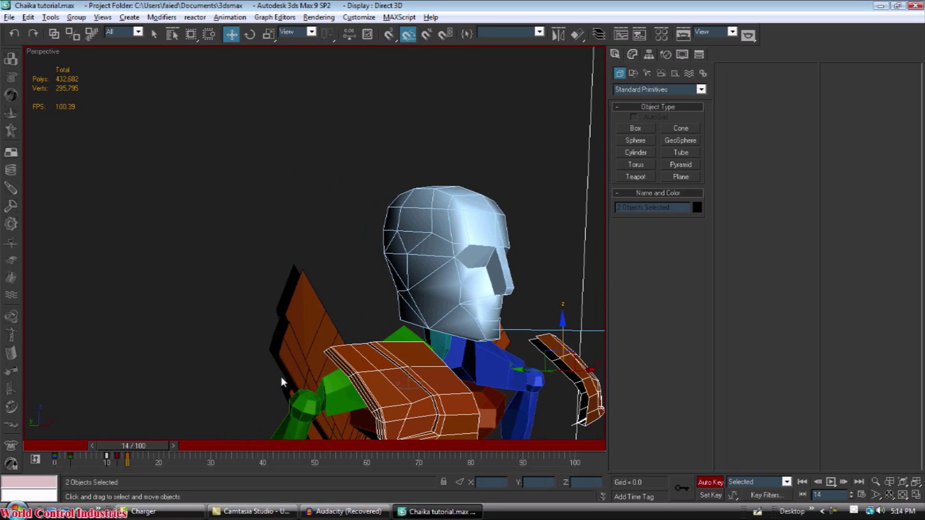
{"action": "mouse_move", "coordinate": [144, 444]}
{"action": "left_mouse_down"}
{"action": "mouse_move", "coordinate": [135, 443]}
{"action": "mouse_move", "coordinate": [152, 445]}
{"action": "left_mouse_up"}
{"action": "scroll", "coordinate": [306, 308], "scroll_direction": "down", "scroll_amount": 5}
{"action": "middle_click_drag", "start_coordinate": [306, 308], "coordinate": [369, 289], "text": "alt"}
{"action": "middle_click_drag", "start_coordinate": [368, 289], "coordinate": [345, 343]}
At frame 0, link the two front middle hood pieces to the robot's chest
{"action": "left_click_drag", "start_coordinate": [151, 443], "coordinate": [80, 444]}
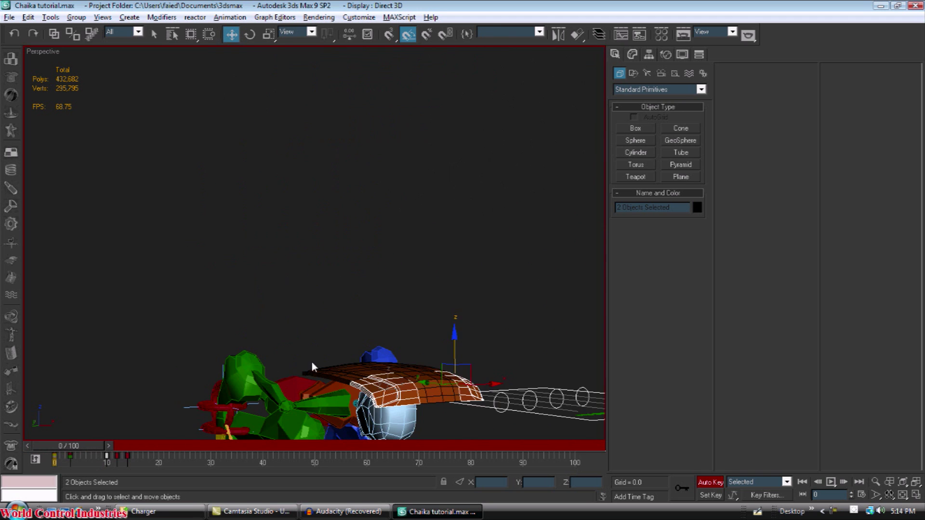
{"action": "middle_click_drag", "start_coordinate": [311, 362], "coordinate": [284, 252]}
{"action": "middle_click_drag", "start_coordinate": [379, 346], "coordinate": [283, 339], "text": "alt"}
{"action": "left_click", "coordinate": [278, 340]}
{"action": "left_click", "coordinate": [300, 352], "text": "ctrl"}
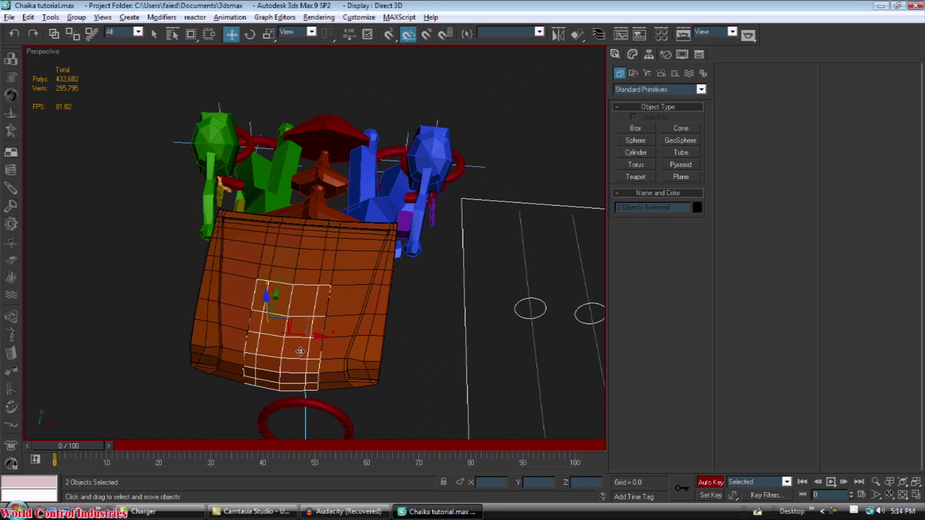
{"action": "middle_click_drag", "start_coordinate": [349, 329], "coordinate": [286, 280], "text": "alt"}
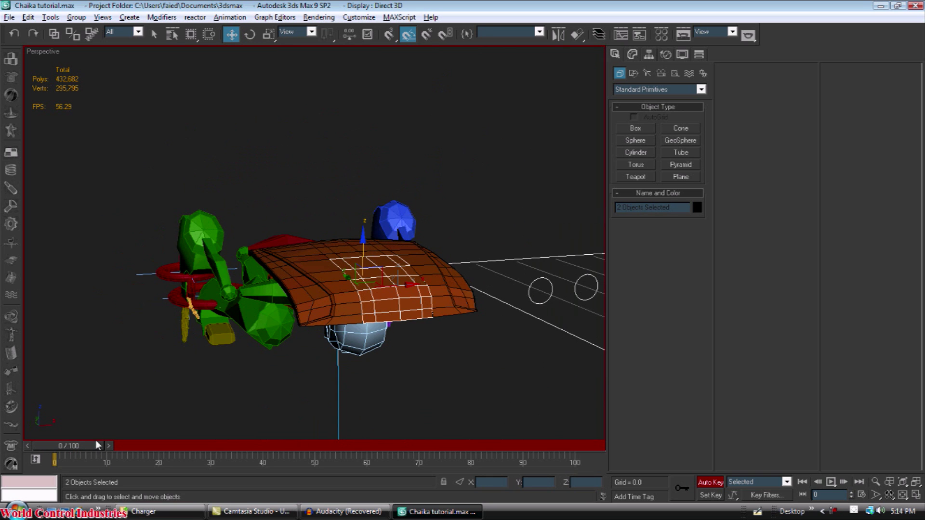
{"action": "middle_click_drag", "start_coordinate": [145, 414], "coordinate": [174, 452]}
{"action": "middle_click_drag", "start_coordinate": [321, 360], "coordinate": [333, 275], "text": "alt"}
{"action": "middle_click_drag", "start_coordinate": [333, 274], "coordinate": [356, 324]}
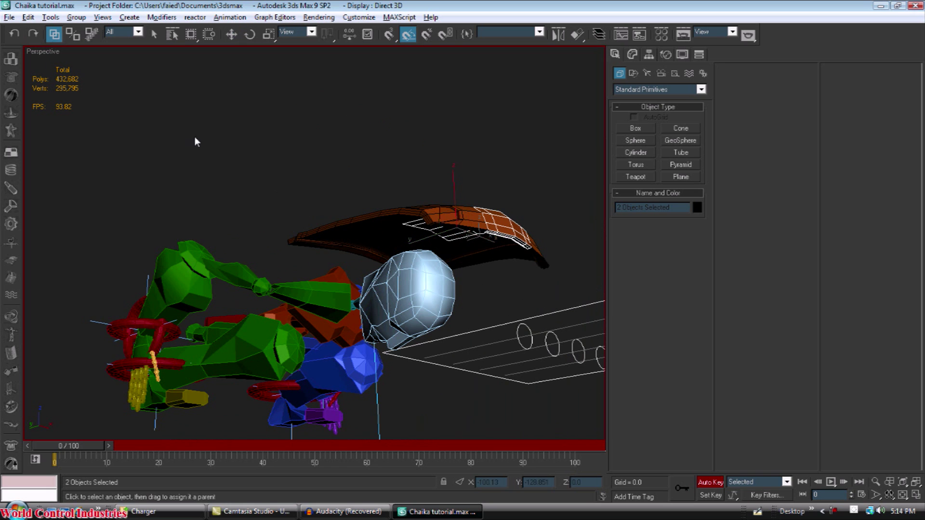
{"action": "middle_click_drag", "start_coordinate": [195, 141], "coordinate": [275, 223], "text": "alt"}
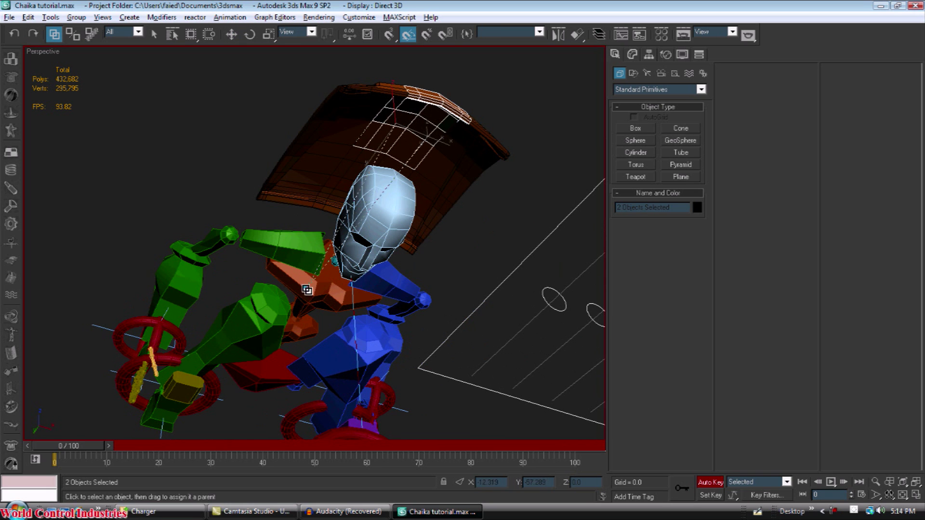
{"action": "middle_click_drag", "start_coordinate": [276, 211], "coordinate": [129, 421], "text": "alt"}
At frame 12, rotate the two front middle hood pieces about 170 degrees around X
{"action": "left_click_drag", "start_coordinate": [89, 445], "coordinate": [156, 447]}
{"action": "middle_click_drag", "start_coordinate": [294, 240], "coordinate": [285, 289]}
{"action": "scroll", "coordinate": [289, 309], "scroll_direction": "up", "scroll_amount": 3}
{"action": "left_click_drag", "start_coordinate": [130, 446], "coordinate": [120, 446]}
{"action": "key", "text": "e"}
{"action": "middle_click_drag", "start_coordinate": [277, 191], "coordinate": [278, 250]}
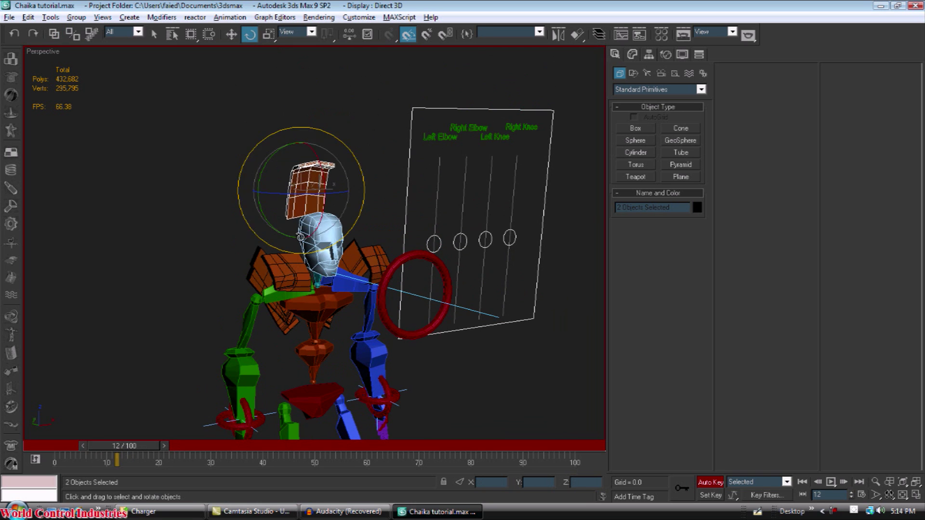
{"action": "left_click_drag", "start_coordinate": [336, 155], "coordinate": [337, 263]}
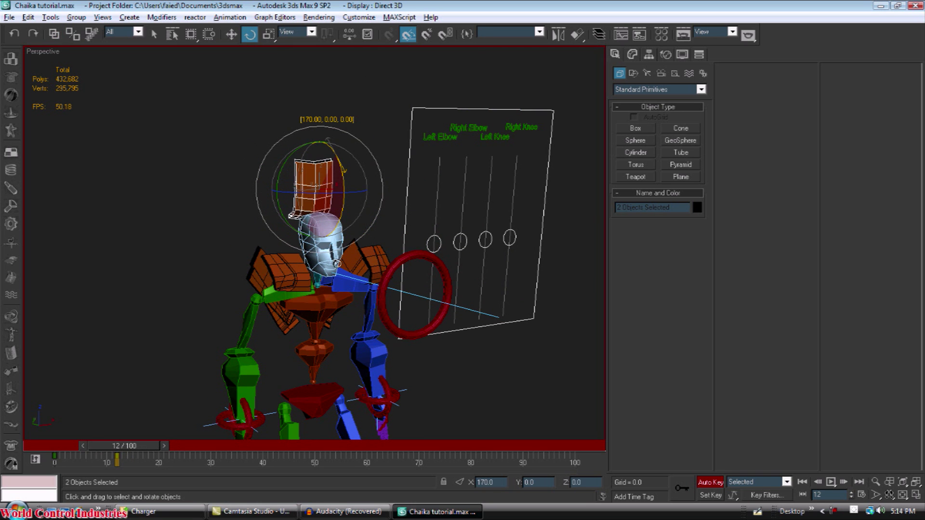
{"action": "middle_click_drag", "start_coordinate": [337, 254], "coordinate": [426, 241], "text": "alt"}
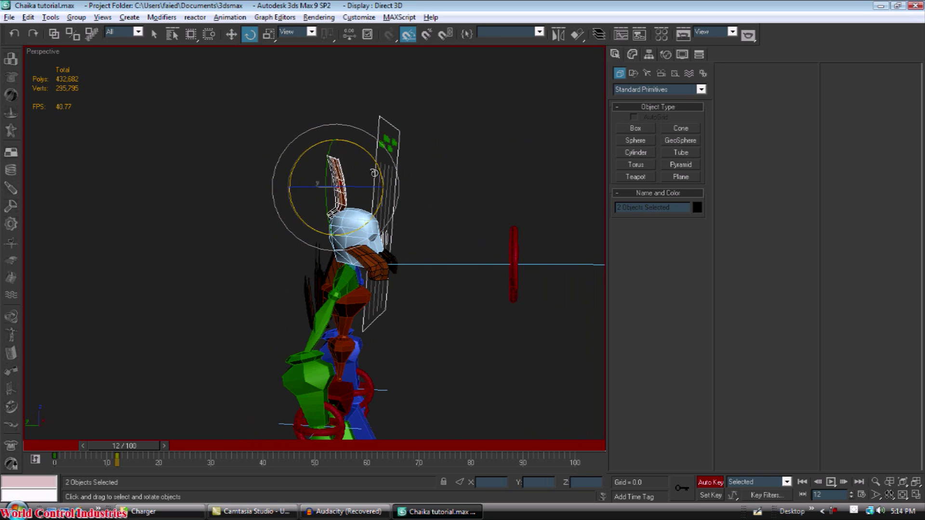
Move the two front middle hood pieces forward and down onto the front of the robot's chest at frame 12
{"action": "key", "text": "w"}
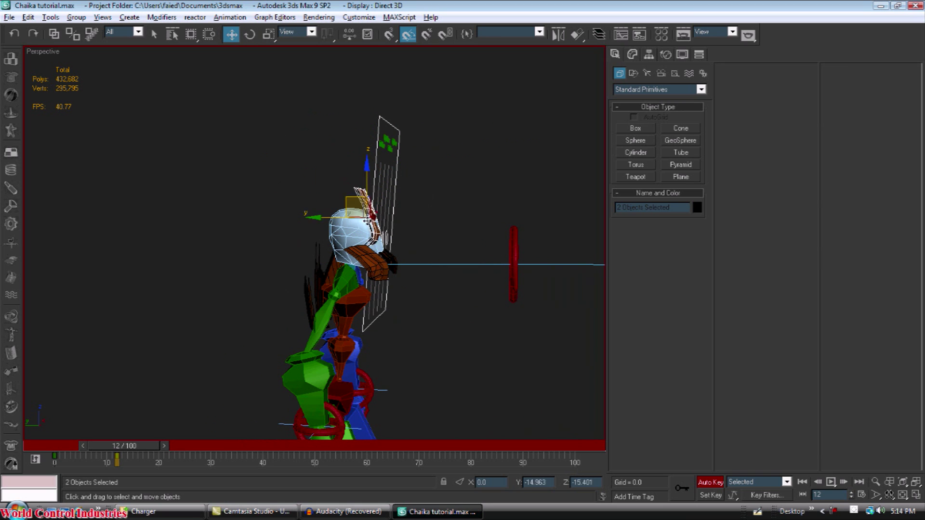
{"action": "left_click_drag", "start_coordinate": [376, 165], "coordinate": [375, 282]}
{"action": "middle_click_drag", "start_coordinate": [377, 295], "coordinate": [285, 292], "text": "alt"}
{"action": "scroll", "coordinate": [348, 271], "scroll_direction": "up", "scroll_amount": 8}
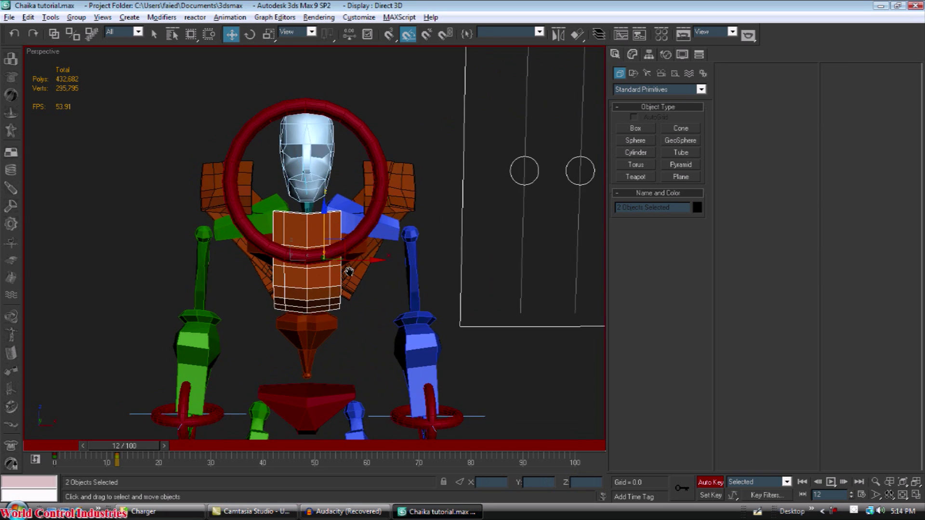
{"action": "scroll", "coordinate": [357, 238], "scroll_direction": "down", "scroll_amount": 4}
{"action": "middle_click_drag", "start_coordinate": [357, 237], "coordinate": [384, 251], "text": "alt"}
In the front view, rotate Hood front middle 2 and Hood front middle 1 in opposite directions so that their lower ends spread outward
{"action": "left_click", "coordinate": [374, 264]}
{"action": "scroll", "coordinate": [378, 271], "scroll_direction": "up", "scroll_amount": 4}
{"action": "key", "text": "e"}
{"action": "key", "text": "f"}
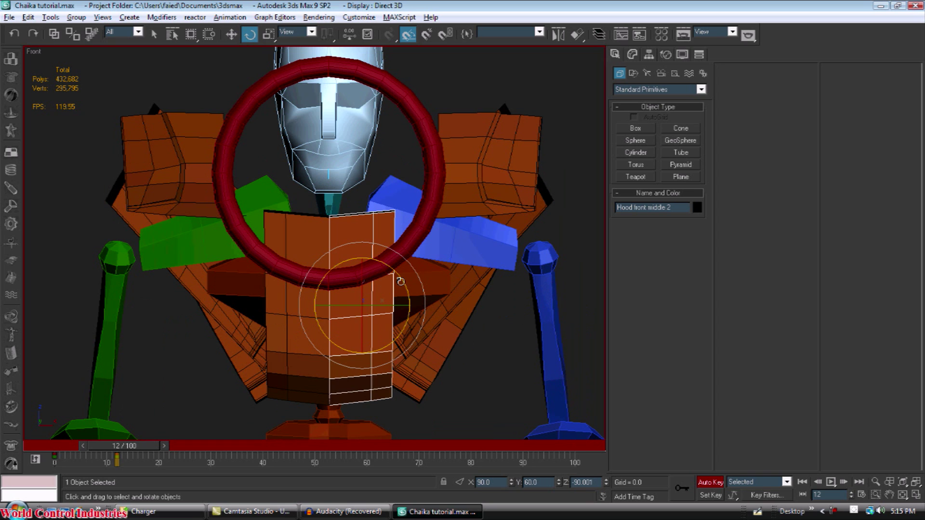
{"action": "left_click_drag", "start_coordinate": [401, 282], "coordinate": [399, 328]}
{"action": "left_click", "coordinate": [299, 350]}
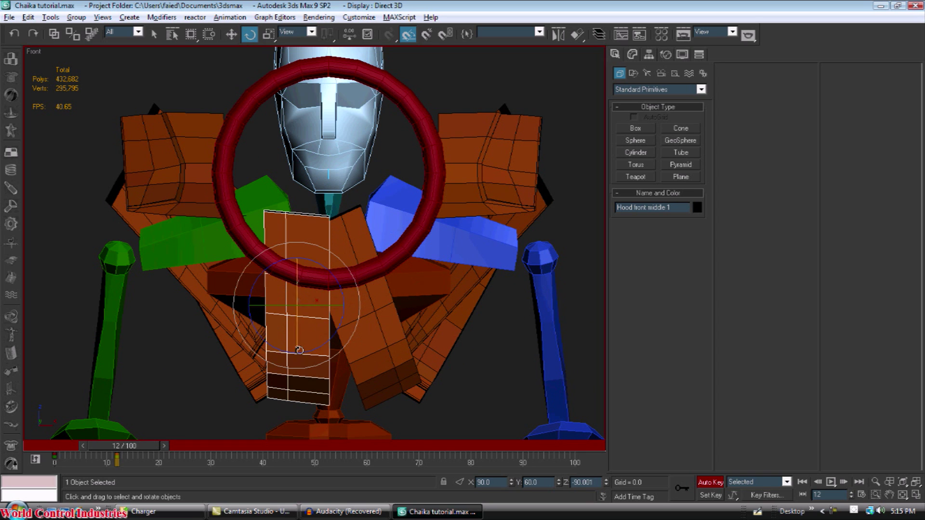
{"action": "left_click_drag", "start_coordinate": [334, 273], "coordinate": [339, 288]}
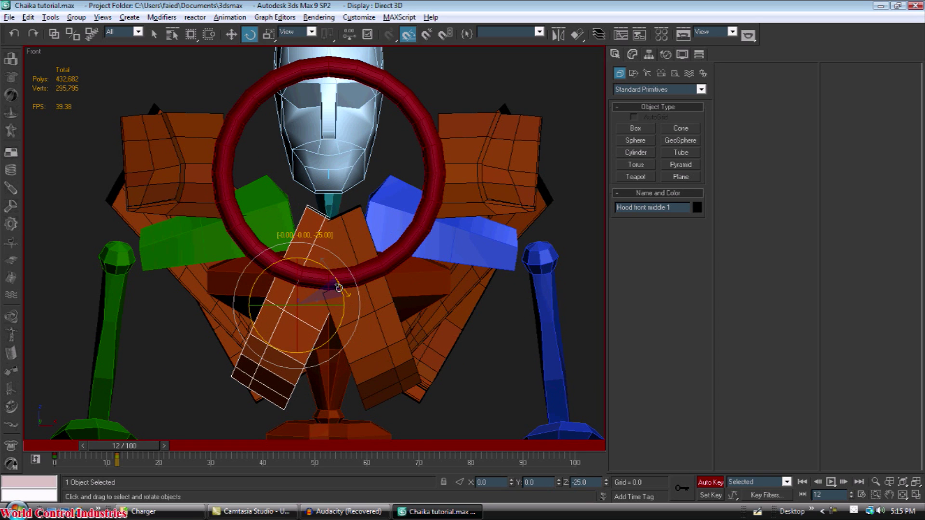
Spread the front middle hood pieces apart along X, Hood front middle 1 to about -7.5 and Hood front middle 2 by about 3.6
{"action": "key", "text": "w"}
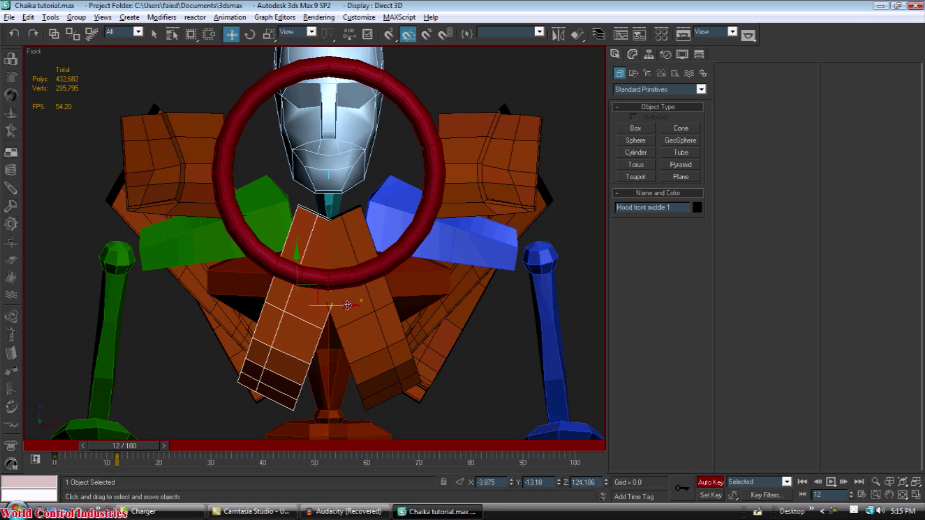
{"action": "left_click_drag", "start_coordinate": [347, 306], "coordinate": [310, 305]}
{"action": "left_click", "coordinate": [361, 323]}
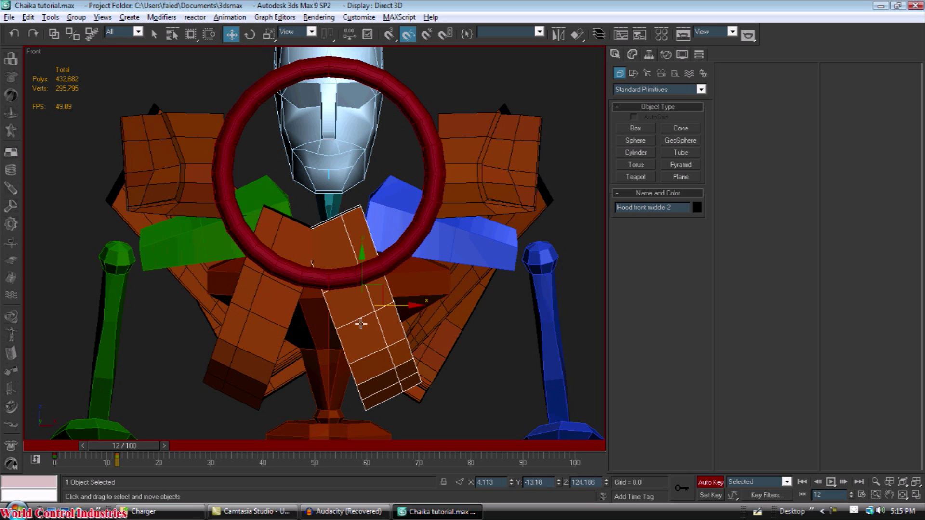
{"action": "left_click_drag", "start_coordinate": [396, 307], "coordinate": [426, 305]}
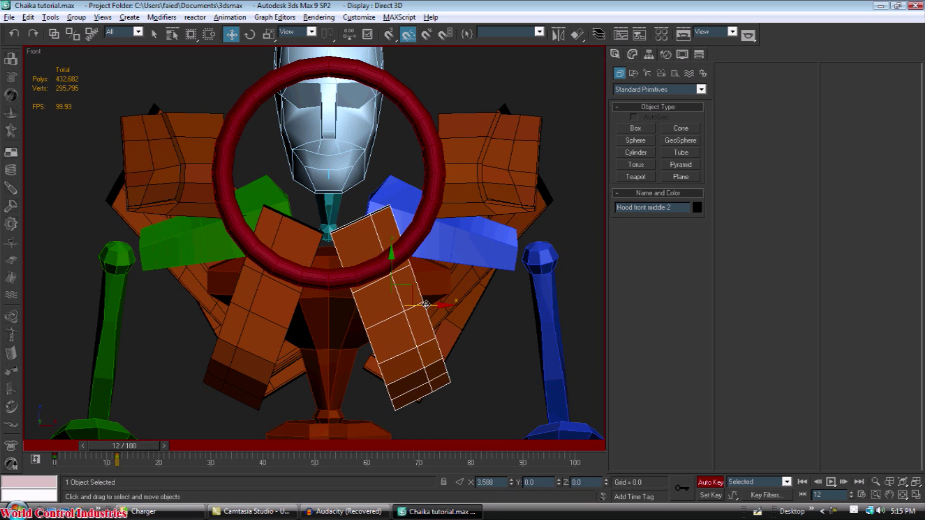
{"action": "left_click", "coordinate": [320, 250]}
{"action": "left_click_drag", "start_coordinate": [304, 306], "coordinate": [308, 305]}
{"action": "middle_click_drag", "start_coordinate": [308, 306], "coordinate": [389, 301], "text": "alt"}
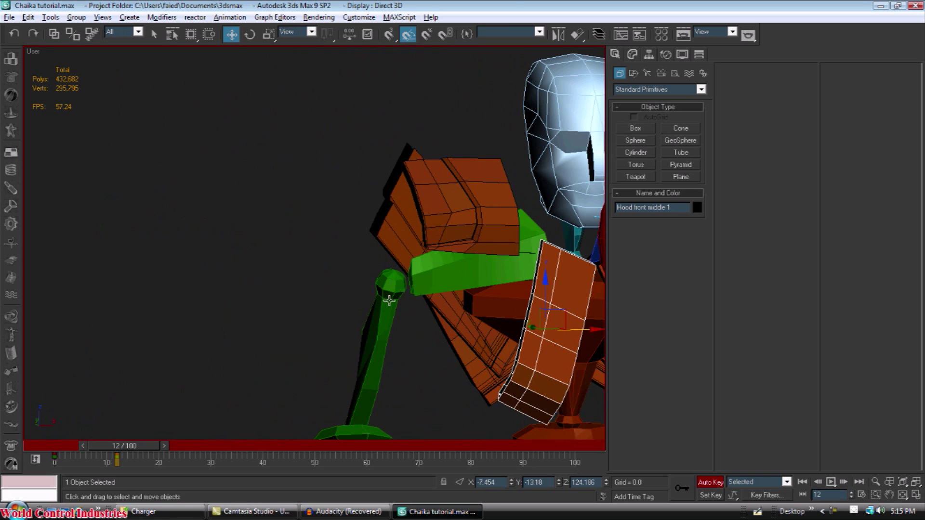
Check the hood folding animation in perspective by scrubbing back and forth between frames 0 and 12 with nothing selected
{"action": "key", "text": "p"}
{"action": "scroll", "coordinate": [392, 305], "scroll_direction": "down", "scroll_amount": 3}
{"action": "middle_click_drag", "start_coordinate": [366, 260], "coordinate": [279, 300], "text": "alt"}
{"action": "left_click", "coordinate": [454, 276]}
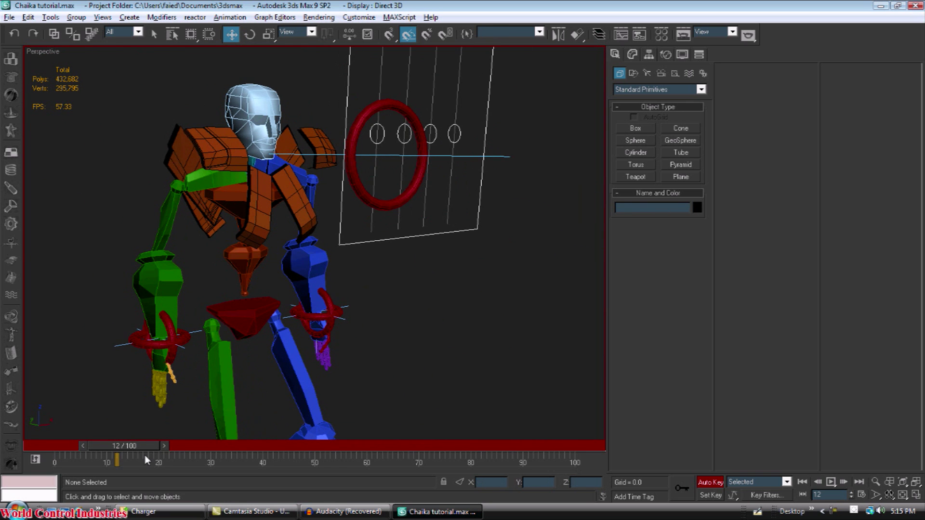
{"action": "left_click_drag", "start_coordinate": [145, 448], "coordinate": [87, 448]}
{"action": "key", "text": "w"}
{"action": "scroll", "coordinate": [357, 398], "scroll_direction": "down", "scroll_amount": 5}
{"action": "scroll", "coordinate": [378, 337], "scroll_direction": "down", "scroll_amount": 2}
{"action": "middle_click_drag", "start_coordinate": [357, 399], "coordinate": [395, 323]}
{"action": "scroll", "coordinate": [394, 324], "scroll_direction": "up", "scroll_amount": 5}
{"action": "key", "text": "shift+z"}
{"action": "key", "text": "shift+z"}
{"action": "key", "text": "shift+z"}
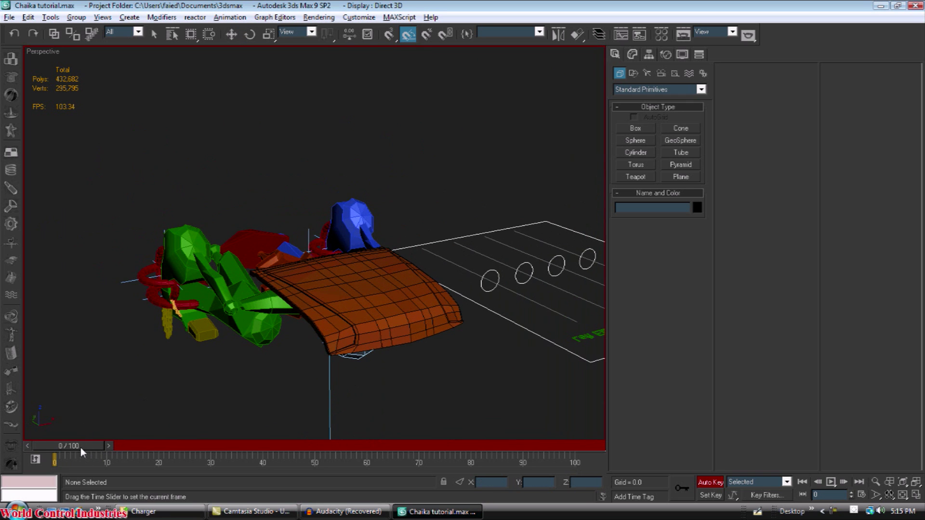
{"action": "left_click_drag", "start_coordinate": [80, 447], "coordinate": [118, 443]}
{"action": "key", "text": "shift+z"}
{"action": "key", "text": "shift+z"}
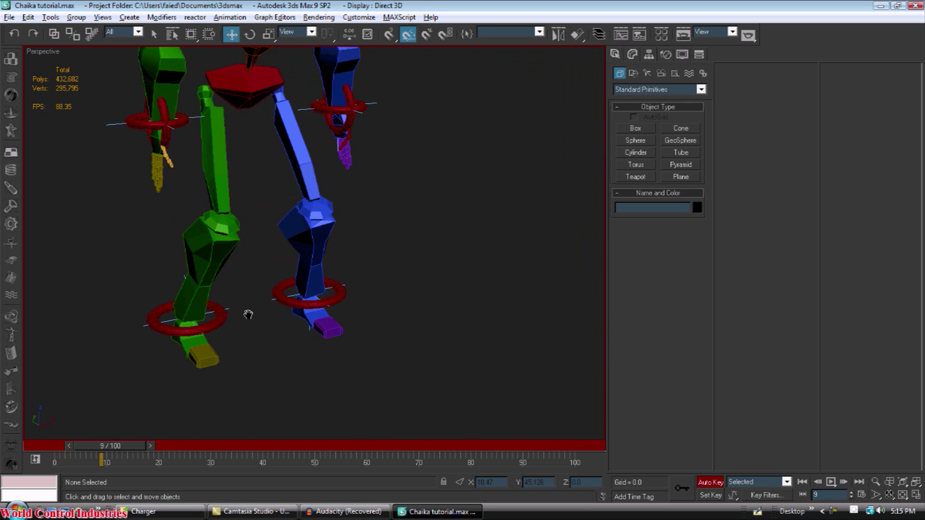
{"action": "middle_click_drag", "start_coordinate": [248, 315], "coordinate": [266, 323]}
{"action": "left_click_drag", "start_coordinate": [133, 448], "coordinate": [96, 444]}
{"action": "middle_click_drag", "start_coordinate": [289, 337], "coordinate": [378, 220], "text": "alt"}
Select the two front middle hood pieces and copy their frame 0 key to frame 4
{"action": "left_click", "coordinate": [296, 257]}
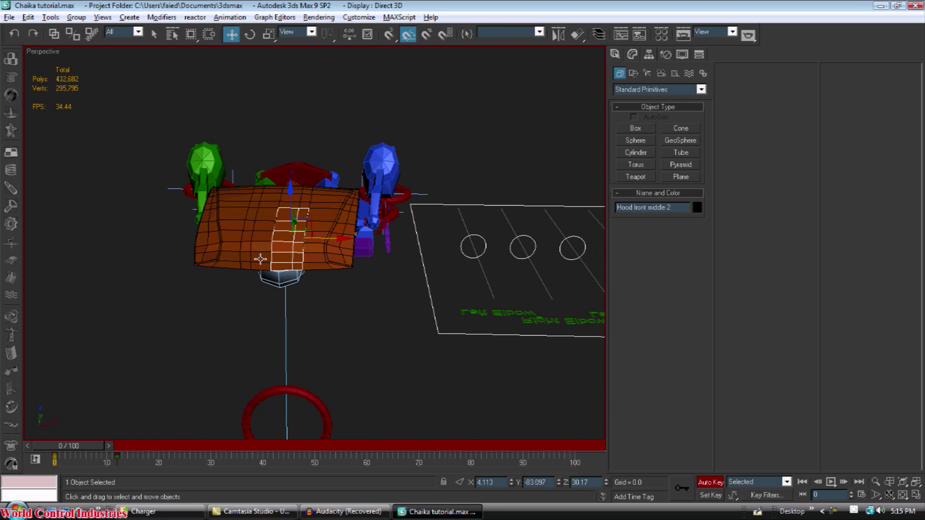
{"action": "left_click", "coordinate": [260, 259], "text": "ctrl"}
{"action": "middle_click_drag", "start_coordinate": [261, 261], "coordinate": [248, 286], "text": "alt"}
{"action": "scroll", "coordinate": [354, 291], "scroll_direction": "up", "scroll_amount": 3}
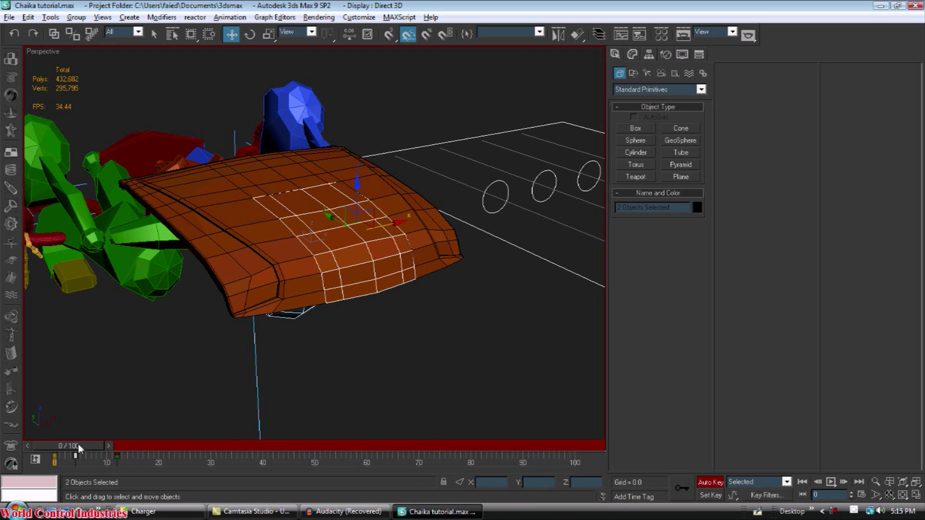
At frame 3, rotate the two front middle hood pieces around X until they stand roughly upright, and shift the resulting key to frame 4
{"action": "left_click_drag", "start_coordinate": [78, 447], "coordinate": [94, 445]}
{"action": "middle_click_drag", "start_coordinate": [288, 217], "coordinate": [372, 190], "text": "alt"}
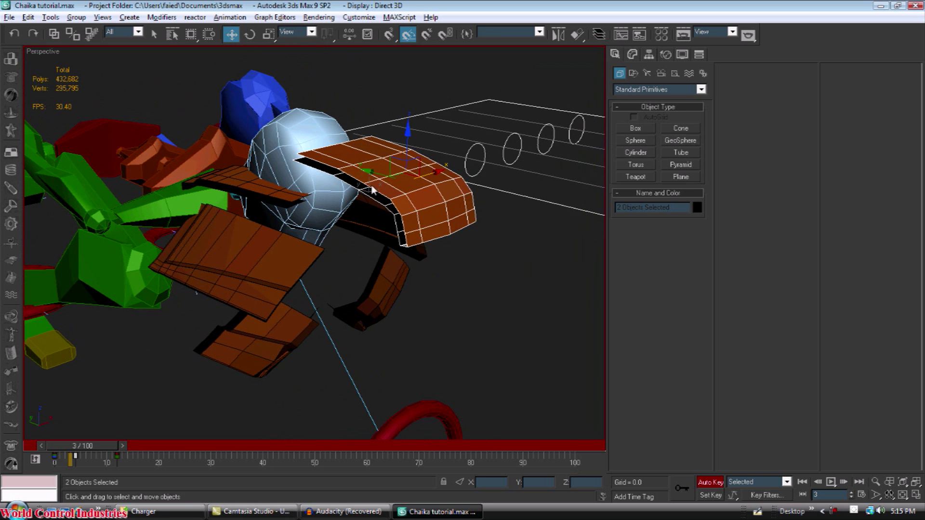
{"action": "key", "text": "e"}
{"action": "middle_click_drag", "start_coordinate": [428, 264], "coordinate": [378, 236], "text": "alt"}
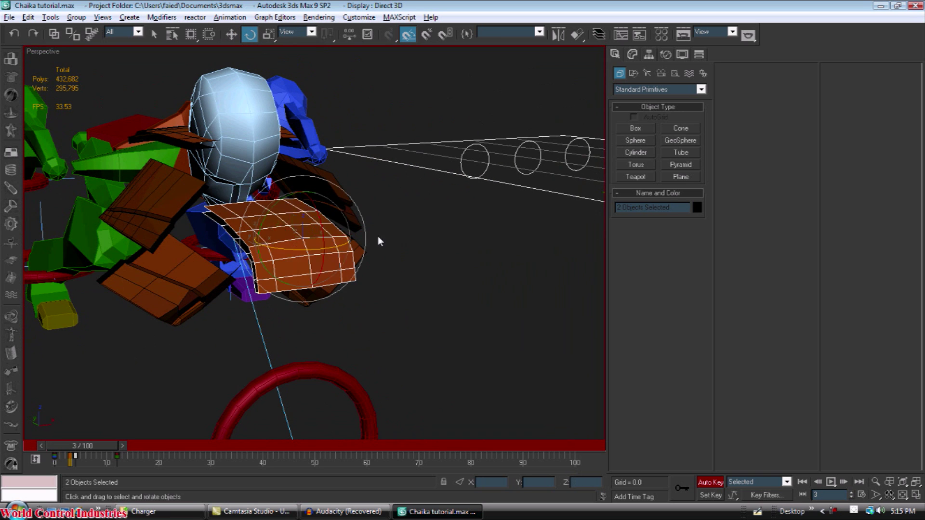
{"action": "left_click_drag", "start_coordinate": [315, 209], "coordinate": [309, 270]}
{"action": "middle_click_drag", "start_coordinate": [308, 270], "coordinate": [301, 297], "text": "alt"}
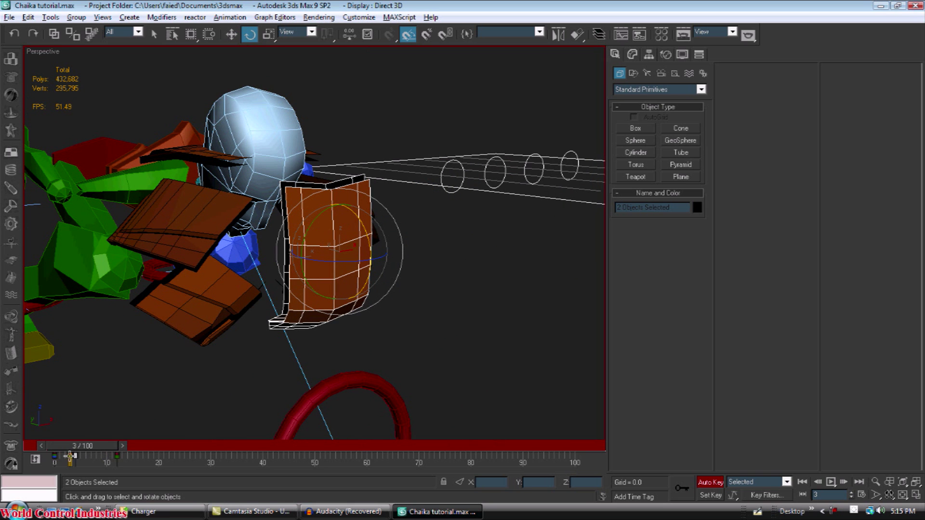
{"action": "left_click_drag", "start_coordinate": [70, 455], "coordinate": [76, 456]}
{"action": "middle_click_drag", "start_coordinate": [257, 289], "coordinate": [166, 430], "text": "alt"}
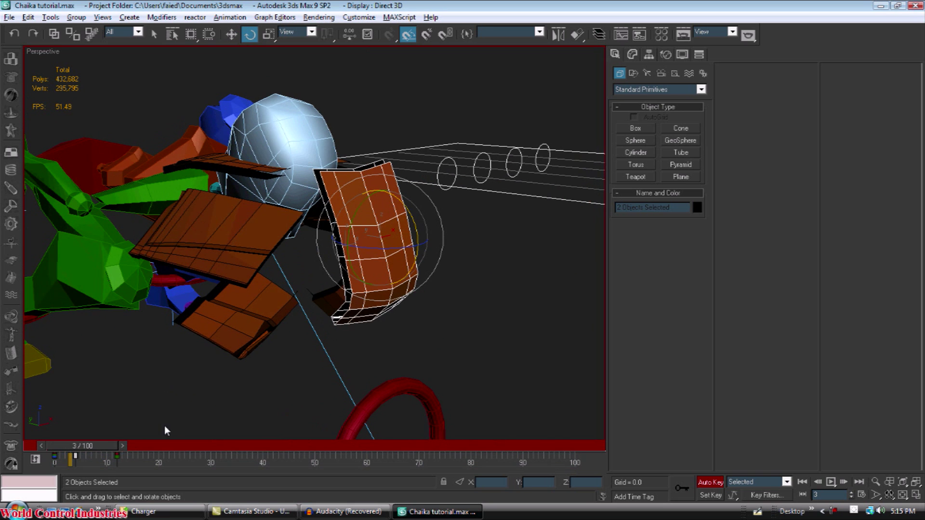
Scrub from frame 3 to frame 11 to check how the front middle hood pieces travel onto the chest
{"action": "left_click_drag", "start_coordinate": [97, 445], "coordinate": [122, 441]}
{"action": "key", "text": "e"}
{"action": "middle_click_drag", "start_coordinate": [211, 312], "coordinate": [214, 424]}
{"action": "scroll", "coordinate": [225, 246], "scroll_direction": "down", "scroll_amount": 4}
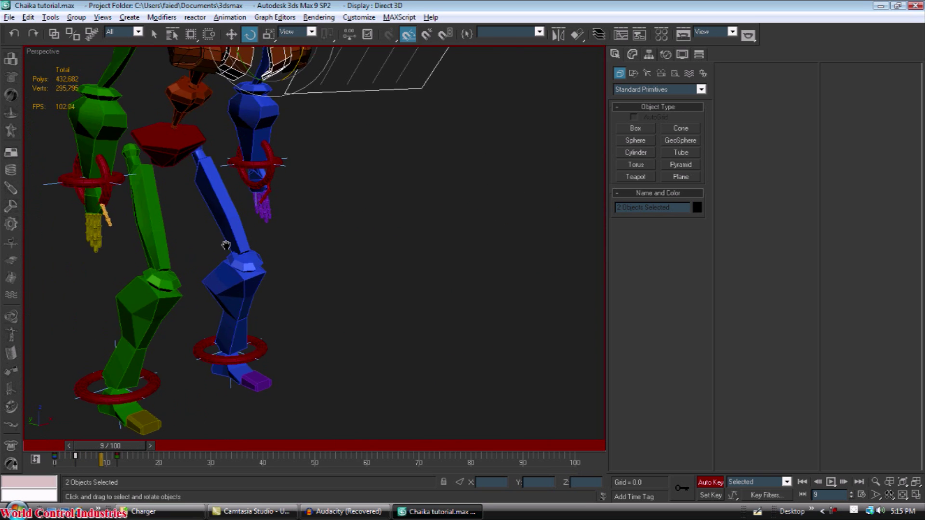
{"action": "middle_click_drag", "start_coordinate": [225, 246], "coordinate": [200, 254]}
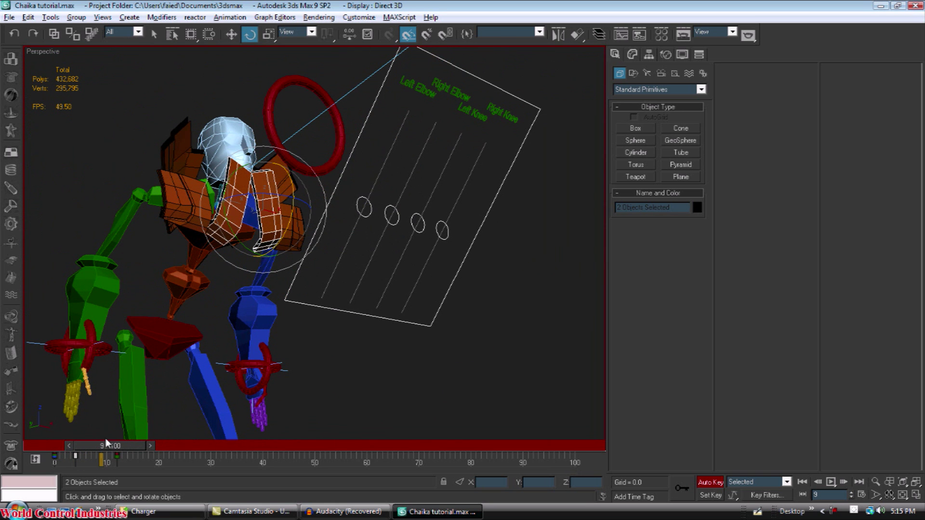
{"action": "left_click_drag", "start_coordinate": [105, 442], "coordinate": [121, 446]}
{"action": "middle_click_drag", "start_coordinate": [262, 241], "coordinate": [218, 224], "text": "alt"}
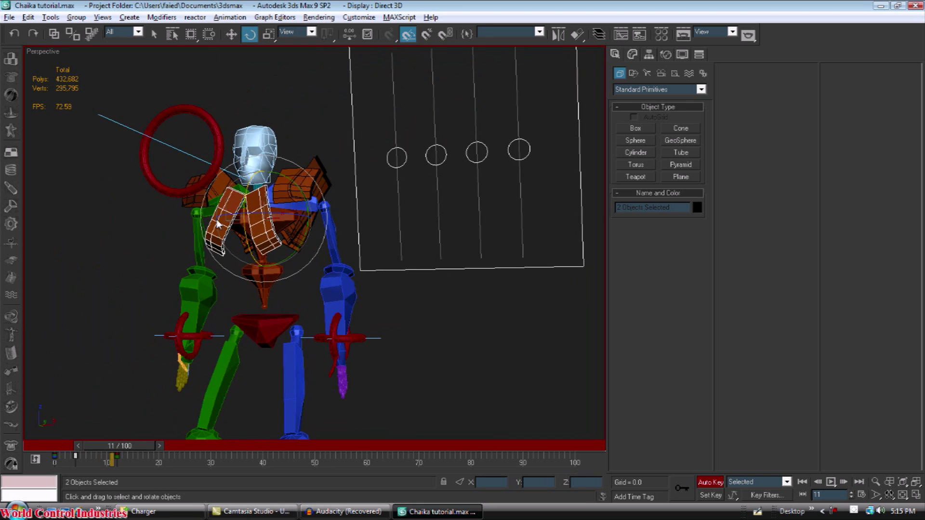
Deselect the hood pieces and examine their folded arrangement on the robot from several sides at frame 15
{"action": "left_click", "coordinate": [282, 200]}
{"action": "middle_click_drag", "start_coordinate": [283, 201], "coordinate": [340, 212], "text": "alt"}
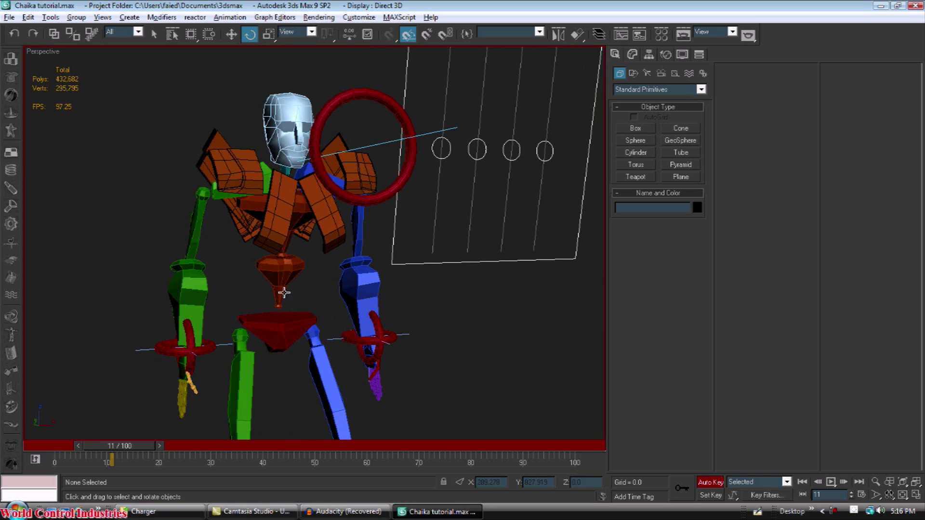
{"action": "middle_click_drag", "start_coordinate": [285, 292], "coordinate": [300, 301], "text": "alt"}
{"action": "left_click_drag", "start_coordinate": [132, 449], "coordinate": [152, 447]}
{"action": "middle_click_drag", "start_coordinate": [293, 367], "coordinate": [420, 313], "text": "alt"}
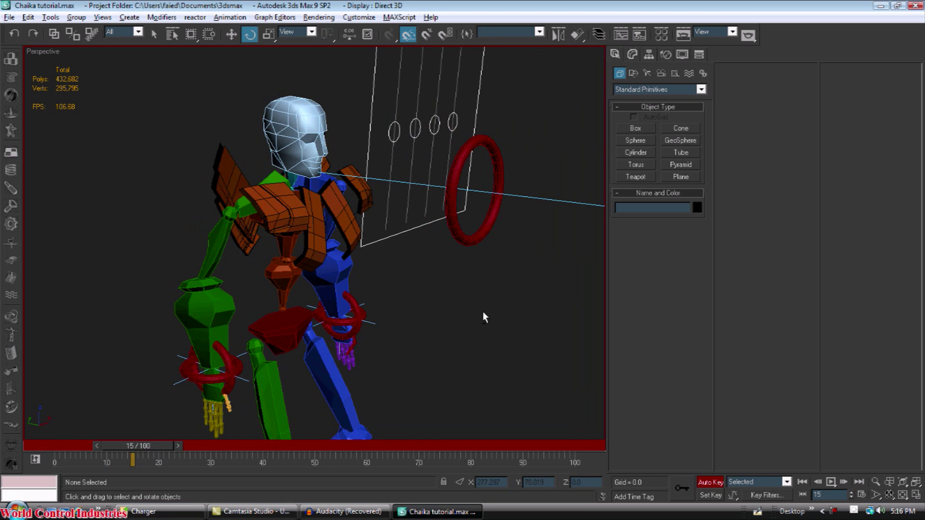
{"action": "middle_click_drag", "start_coordinate": [484, 317], "coordinate": [425, 291], "text": "alt"}
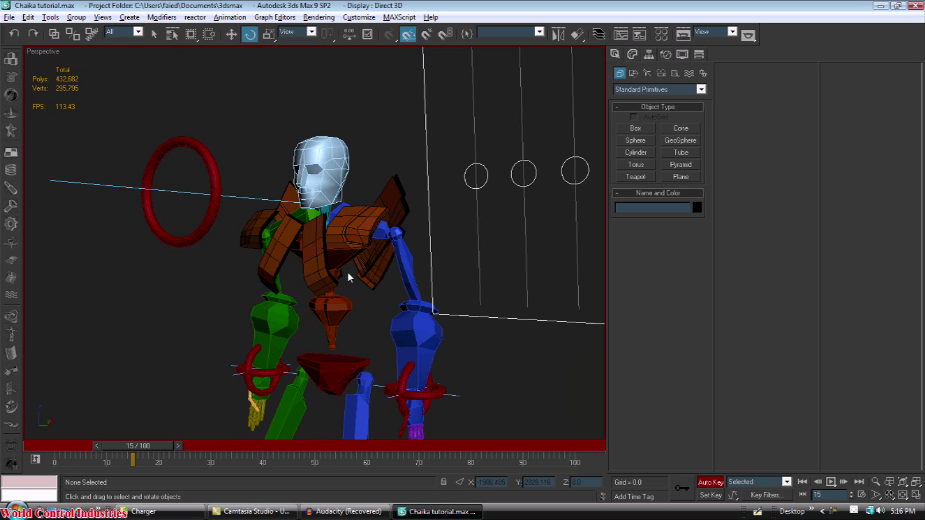
{"action": "middle_click_drag", "start_coordinate": [349, 273], "coordinate": [416, 320], "text": "alt"}
{"action": "middle_click_drag", "start_coordinate": [300, 245], "coordinate": [358, 399], "text": "alt"}
{"action": "scroll", "coordinate": [300, 318], "scroll_direction": "up", "scroll_amount": 2}
{"action": "scroll", "coordinate": [398, 360], "scroll_direction": "down", "scroll_amount": 4}
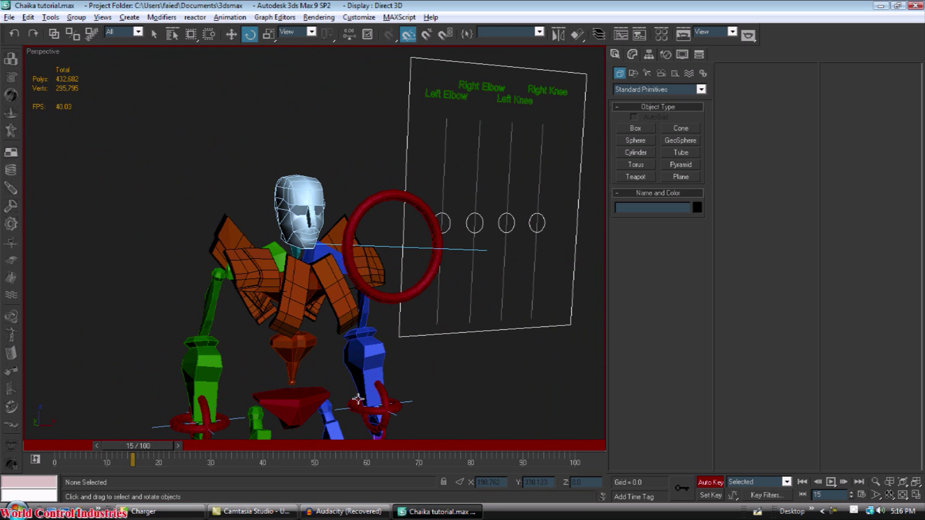
Return the animation to frame 0, bring the folded car hood into view and turn off Auto Key
{"action": "left_click_drag", "start_coordinate": [161, 448], "coordinate": [89, 448]}
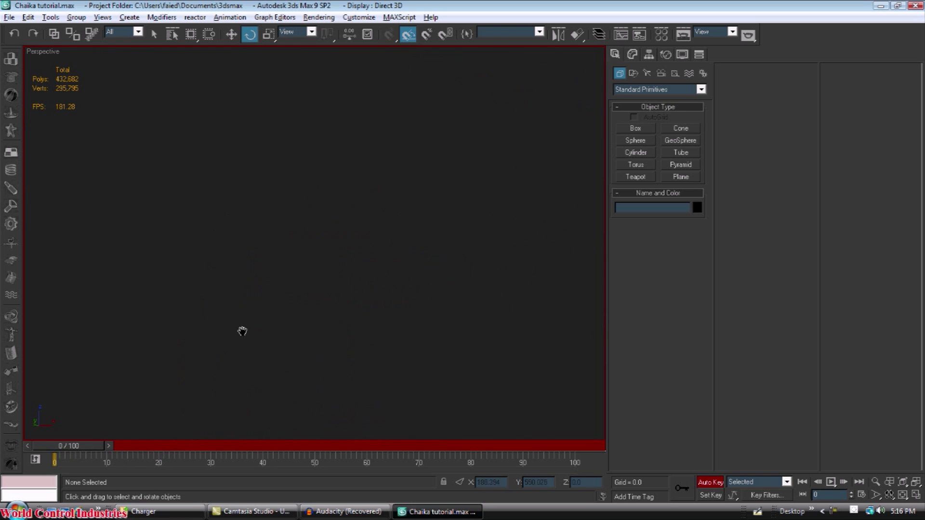
{"action": "middle_click_drag", "start_coordinate": [241, 332], "coordinate": [212, 106]}
{"action": "middle_click_drag", "start_coordinate": [332, 356], "coordinate": [344, 327]}
{"action": "scroll", "coordinate": [375, 359], "scroll_direction": "up", "scroll_amount": 3}
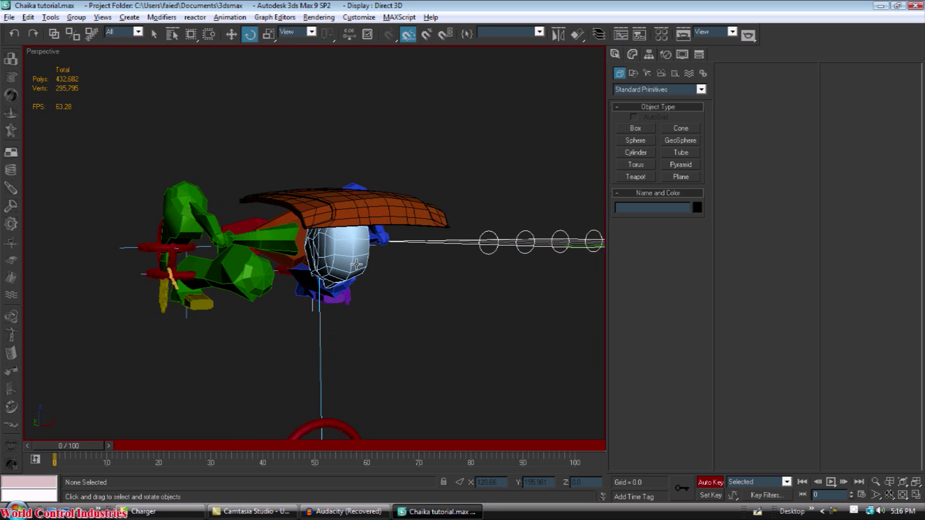
{"action": "middle_click_drag", "start_coordinate": [372, 355], "coordinate": [428, 297], "text": "alt"}
{"action": "left_click", "coordinate": [710, 482]}
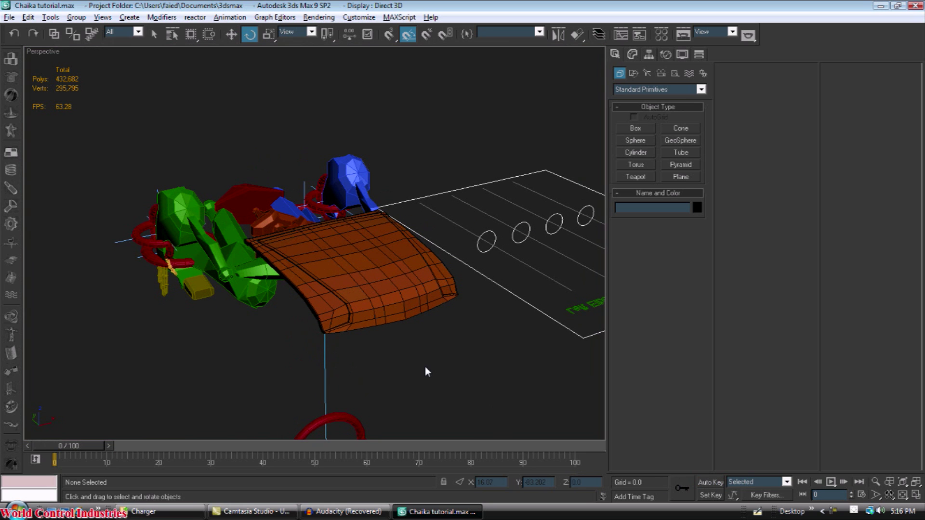